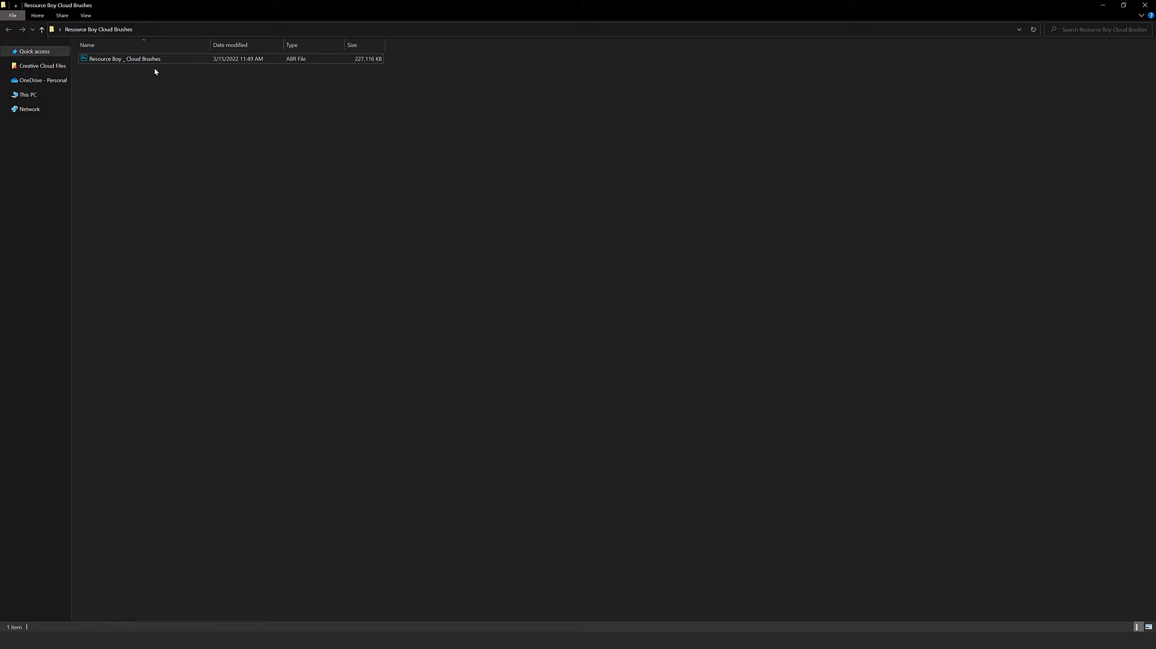
Locate the Resource Boy _ Cloud Brushes ABR file in File Explorer, then deselect it
click(140, 60)
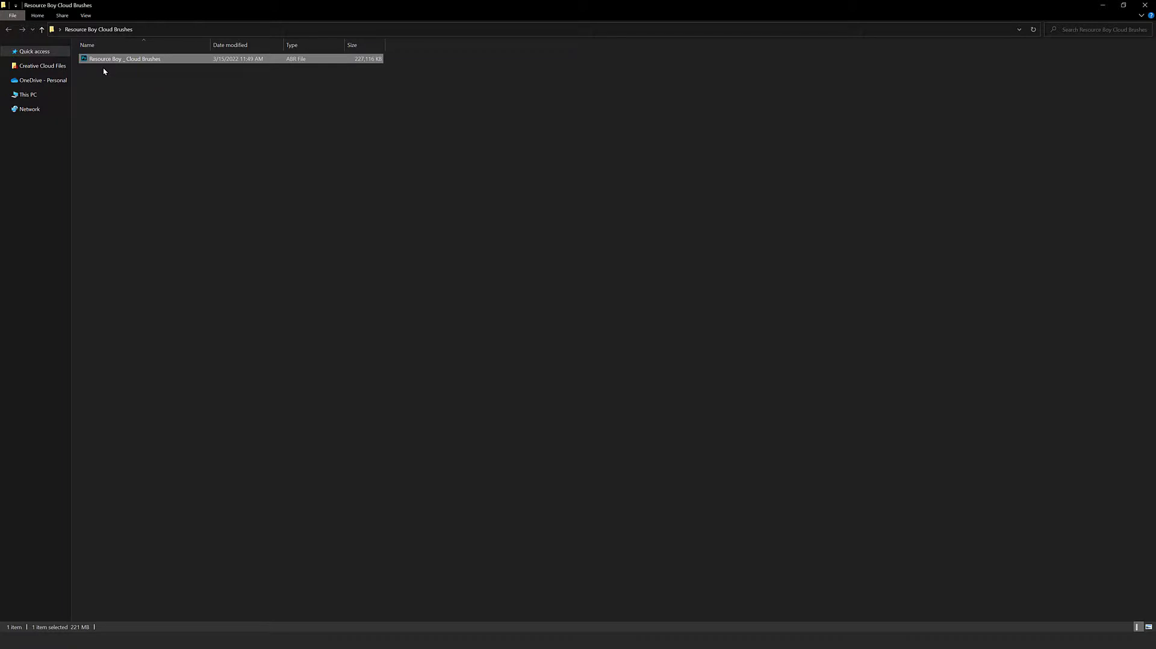
click(121, 79)
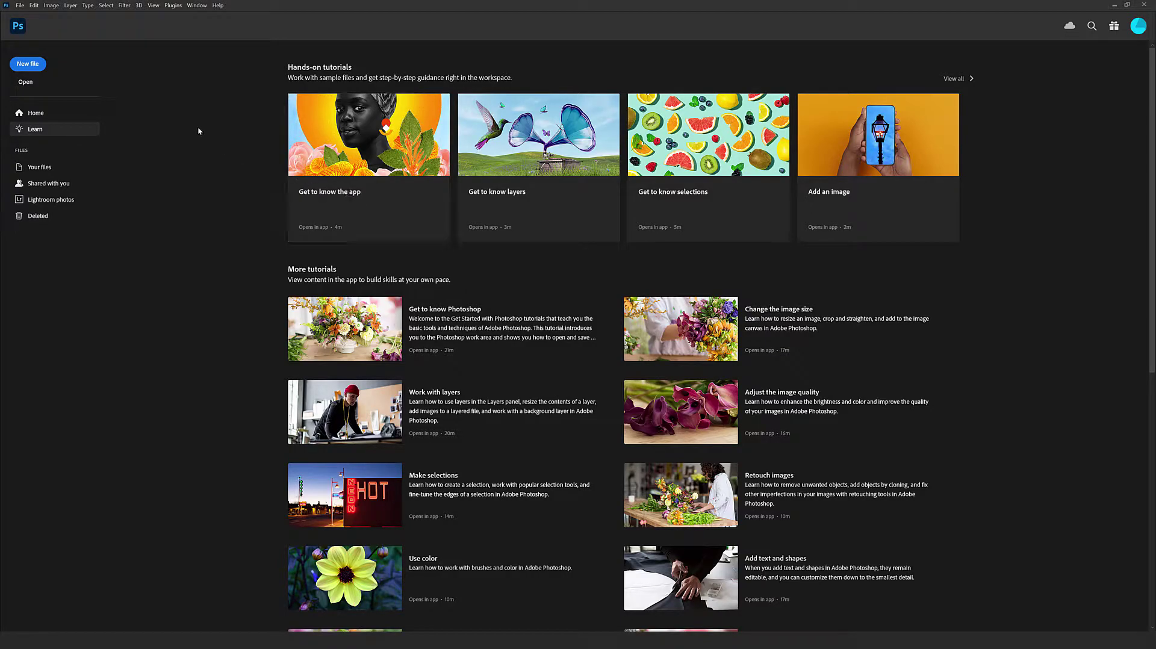
Create a blank 3000×2000 document and bring up the Brush tool's preset options menu
click(28, 64)
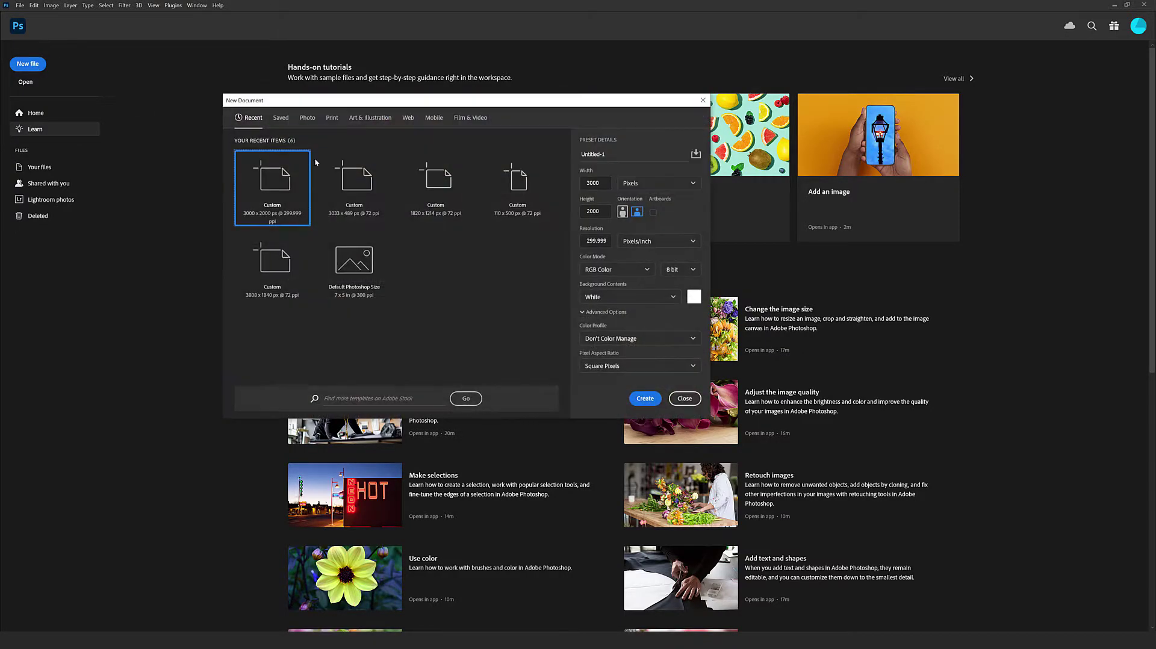
click(645, 399)
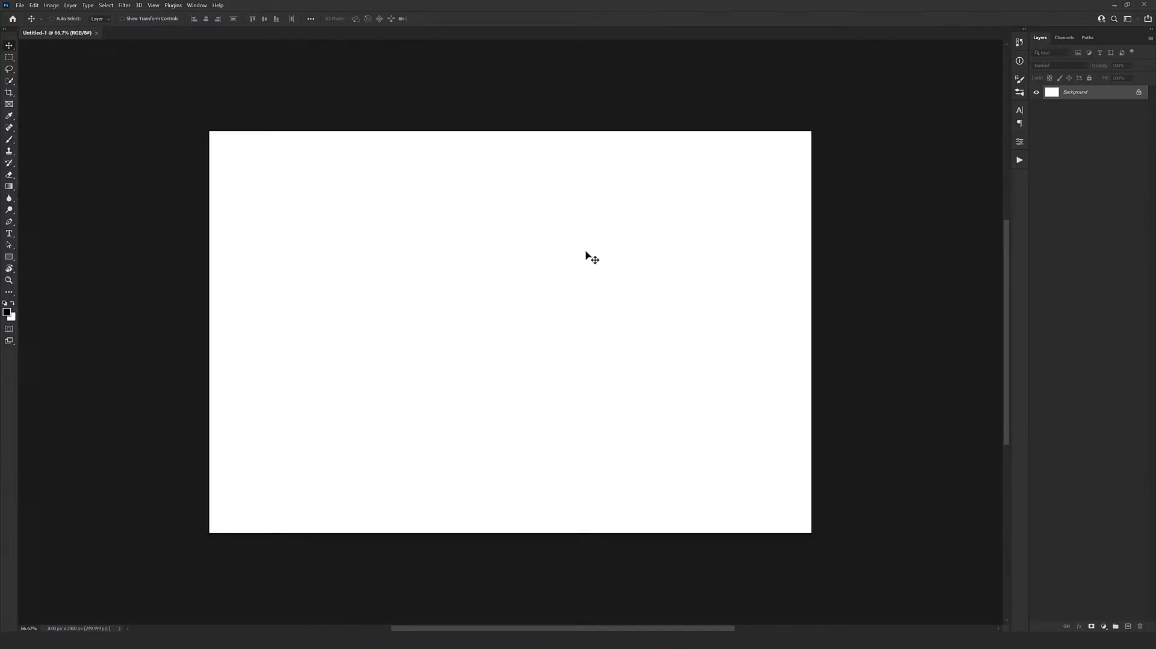
click(11, 141)
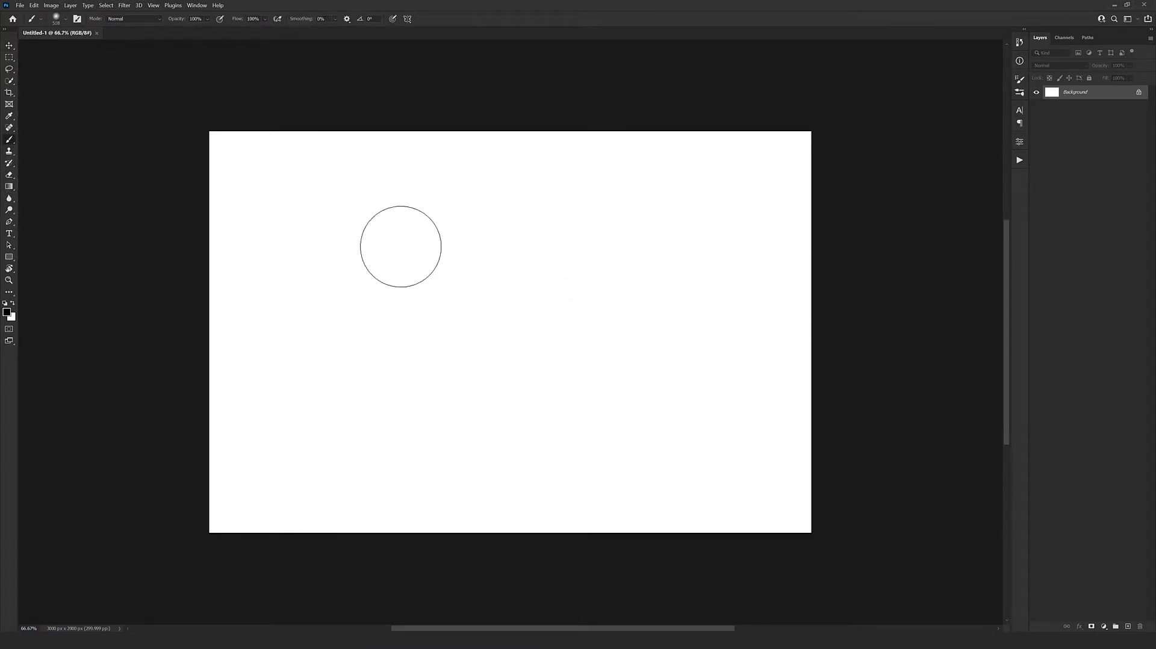
right_click(530, 209)
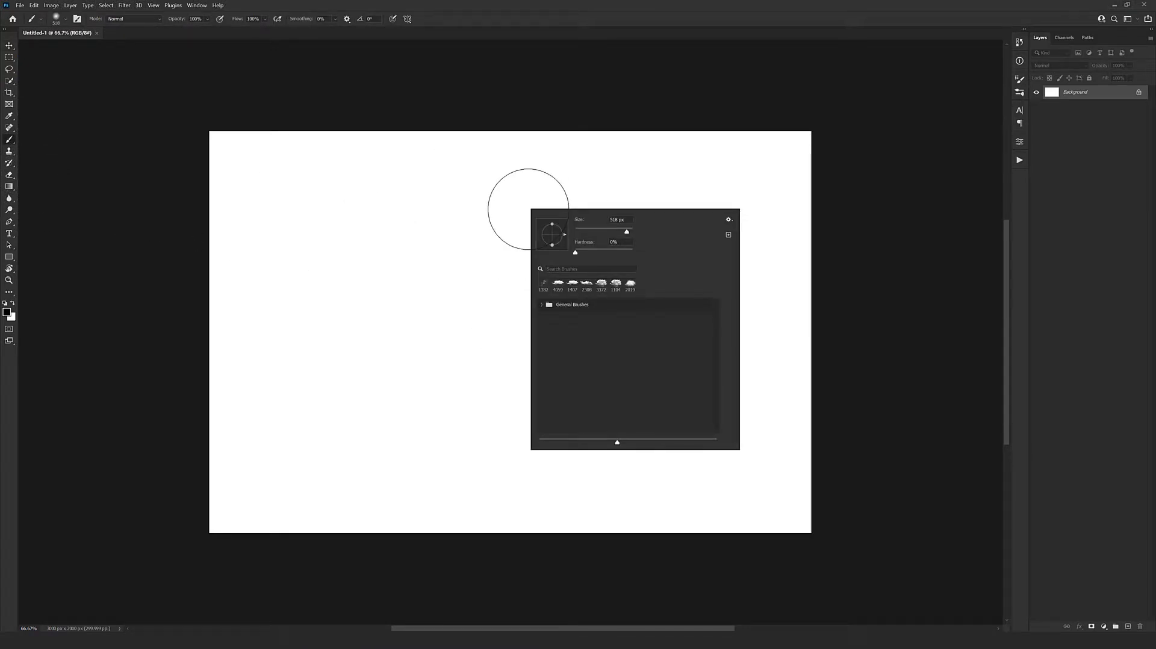
click(730, 221)
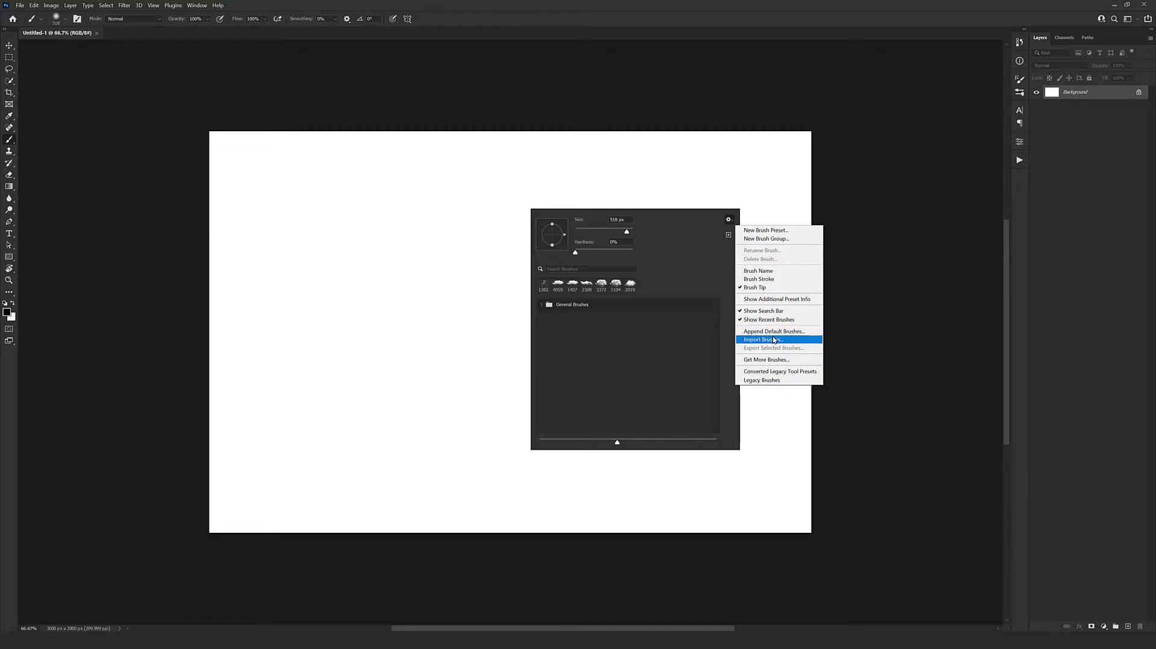
Import the Resource Boy _ Cloud Brushes ABR file and expand its new brush folder
click(778, 341)
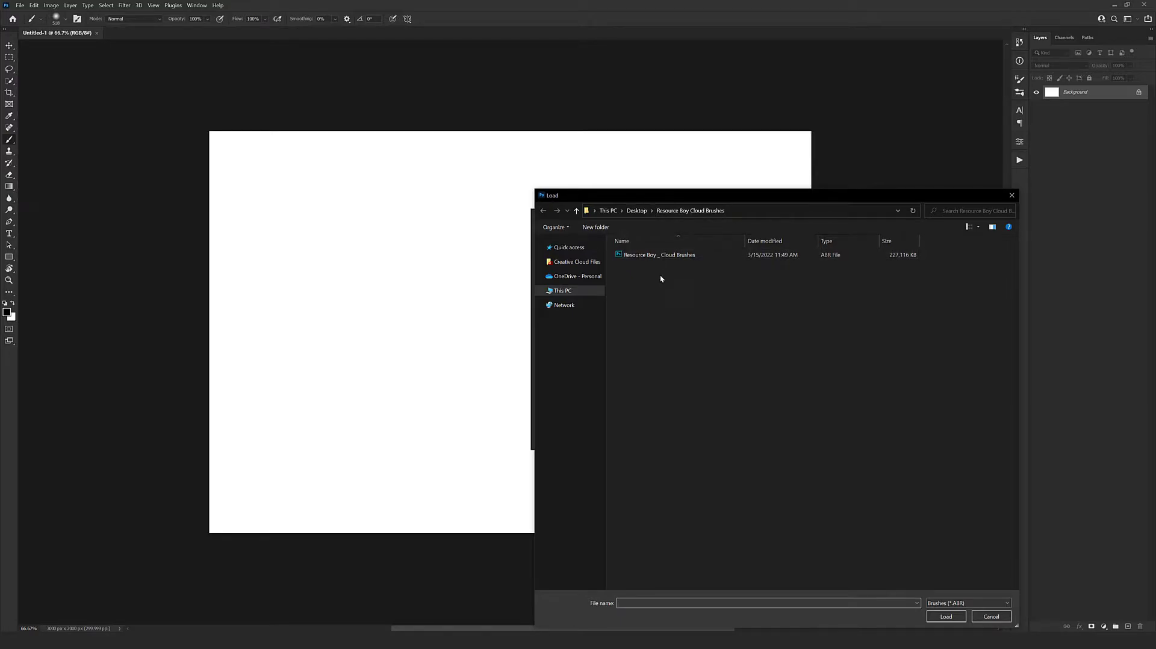
click(643, 255)
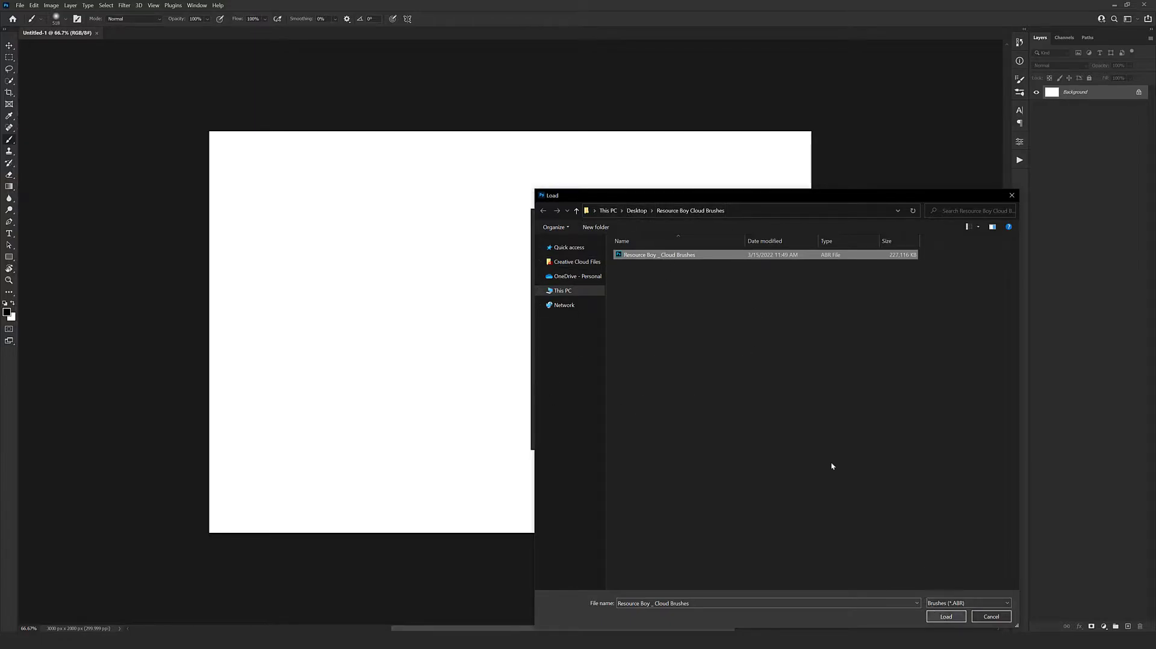
click(945, 618)
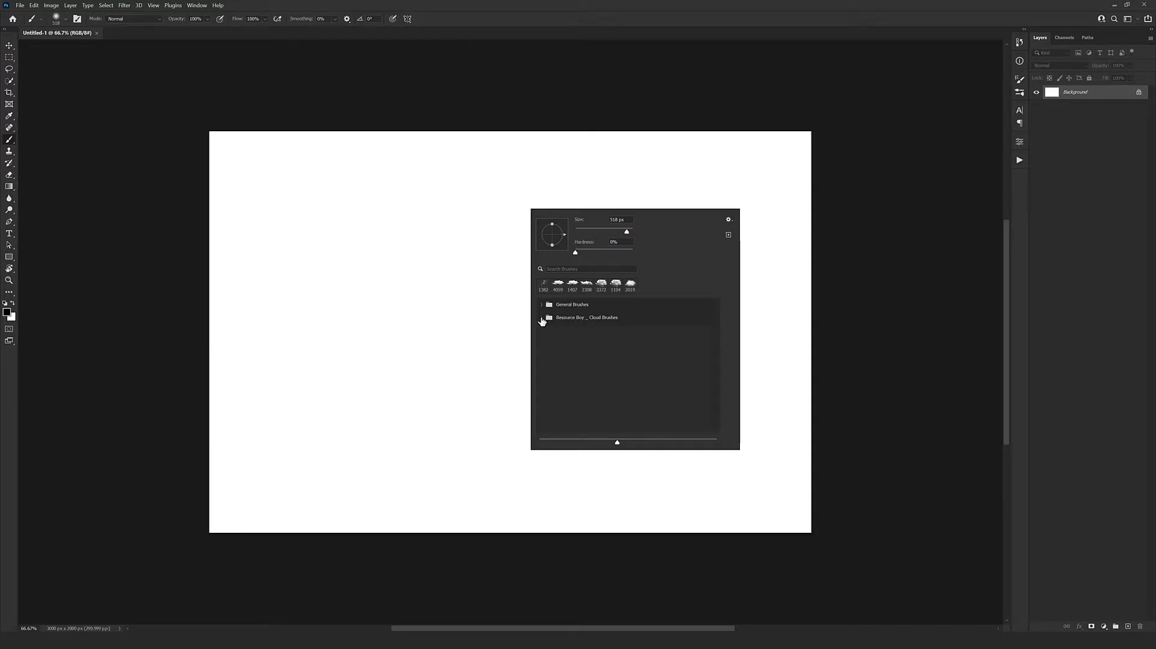
click(542, 318)
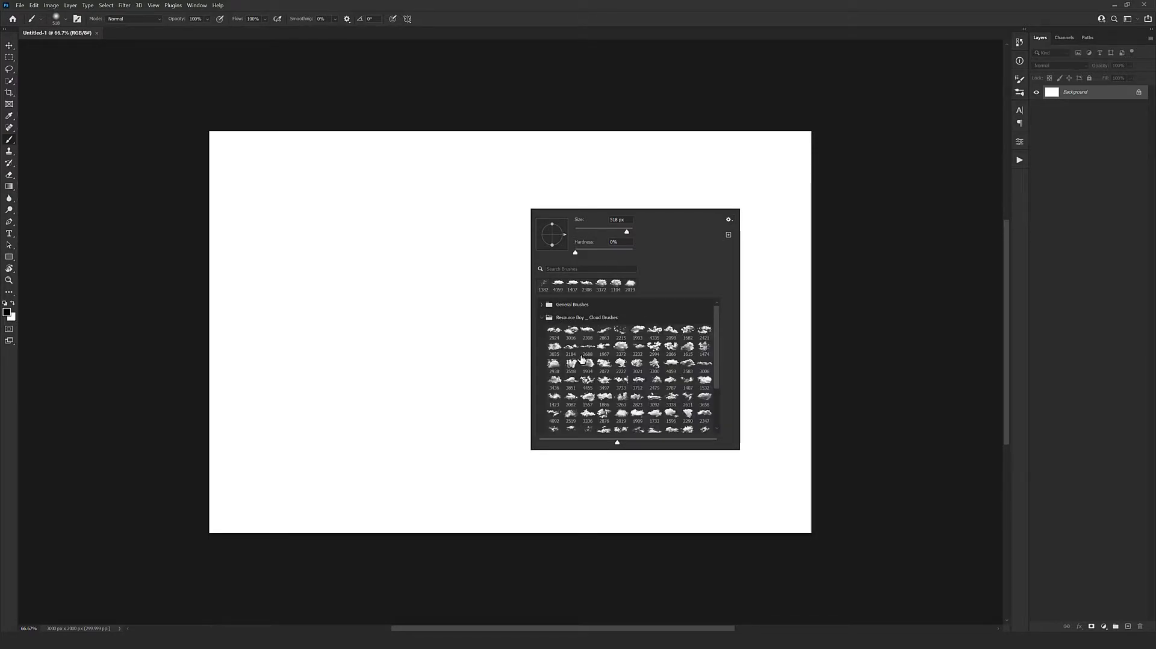
scroll(582, 359, down, 5)
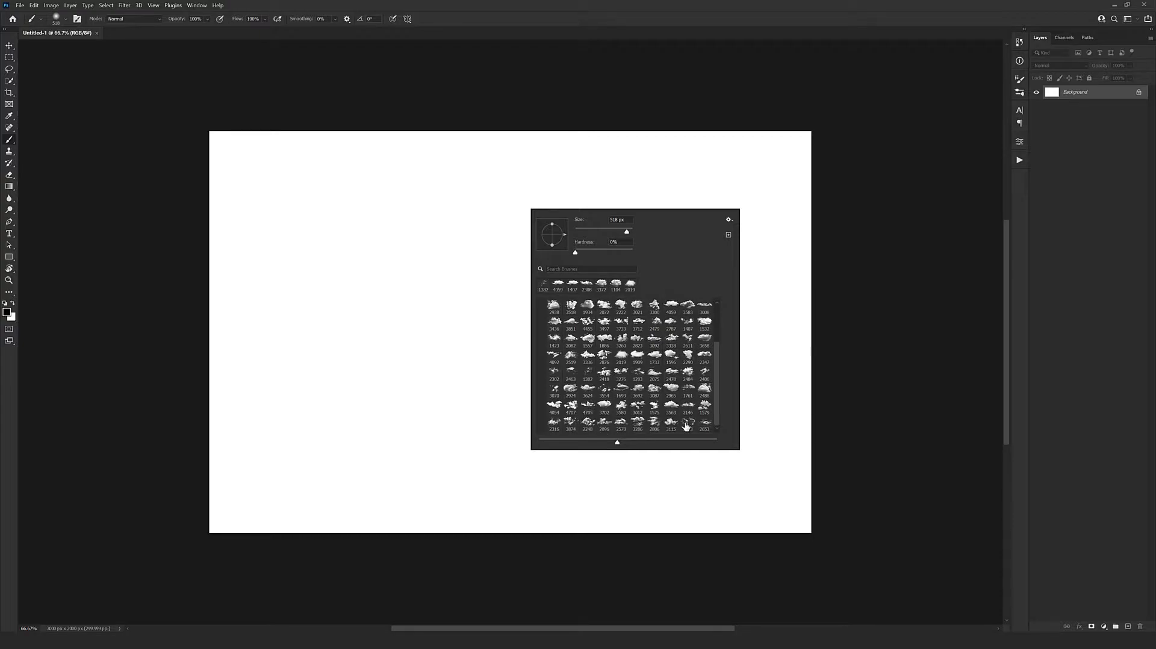
scroll(687, 426, up, 5)
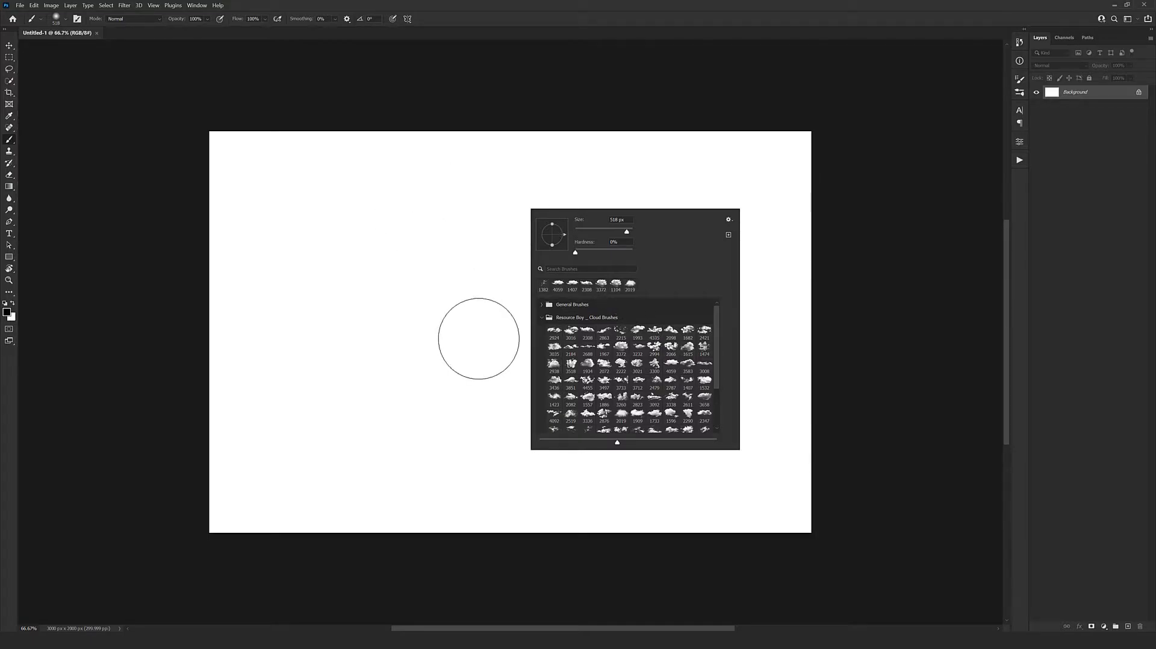
Add a solid color fill layer in light blue #4da7f3
click(9, 45)
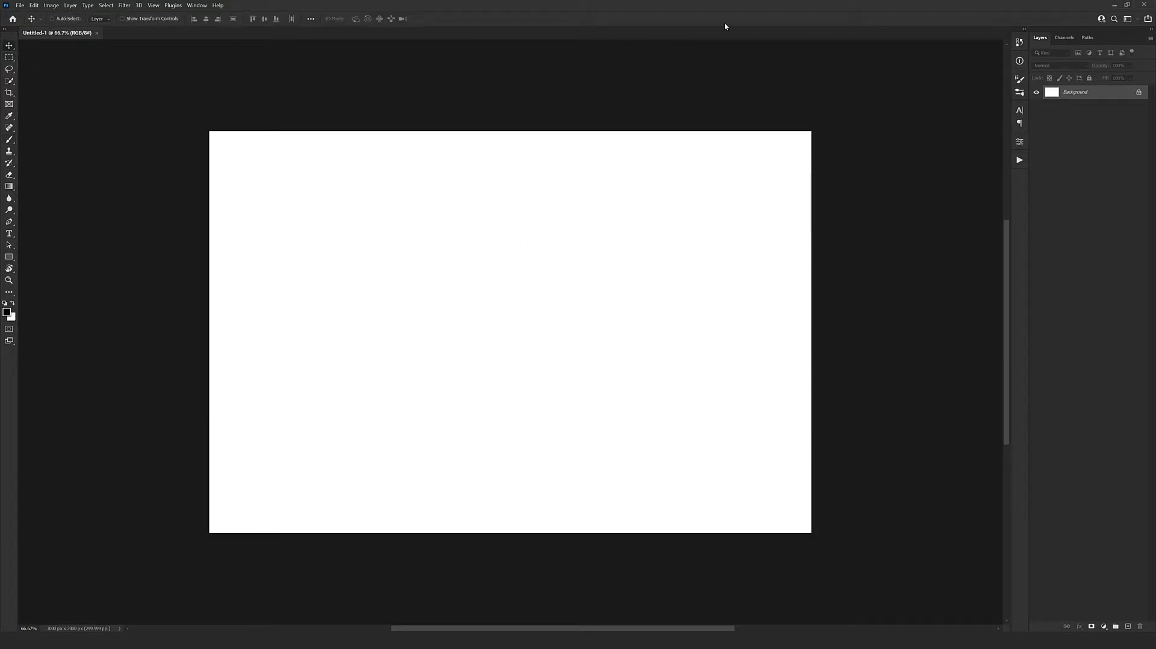
click(1104, 627)
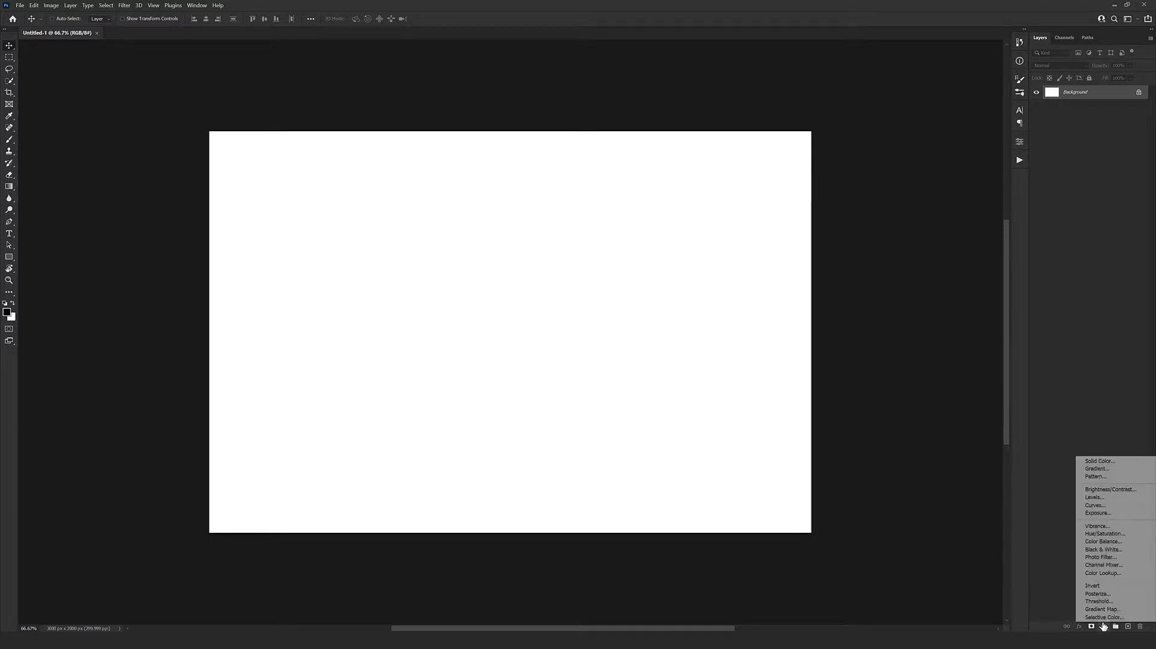
click(1099, 461)
text(4da7f3)
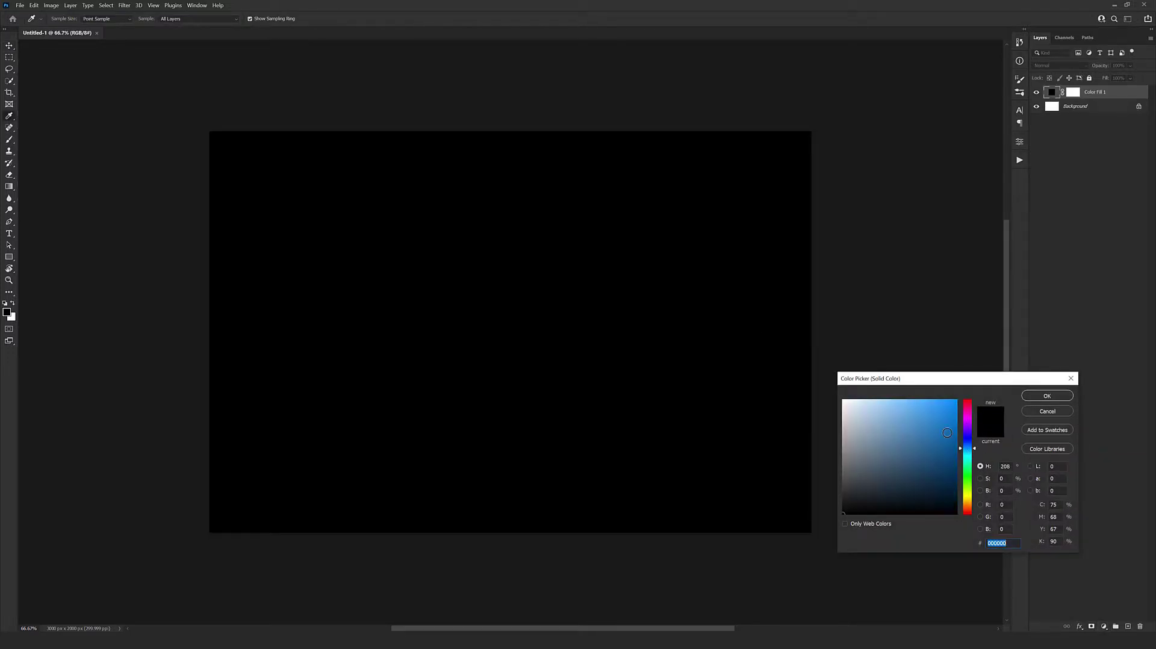
click(1047, 395)
click(13, 302)
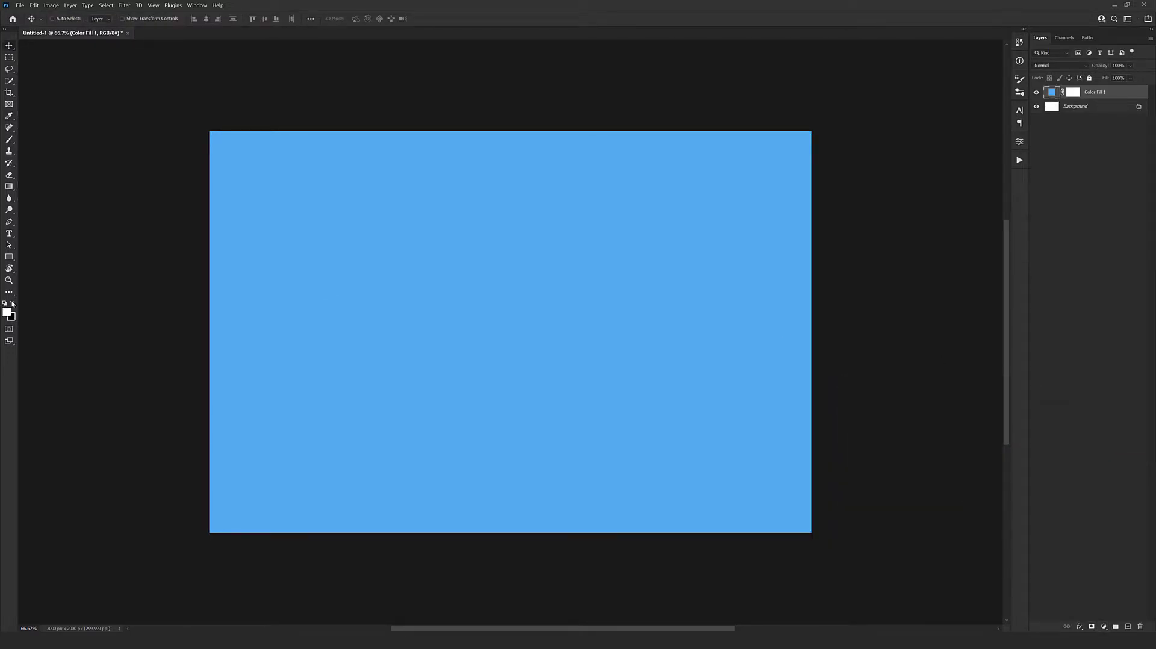
On a new empty layer, trial-stamp cloud brush 2072 and undo it
click(10, 139)
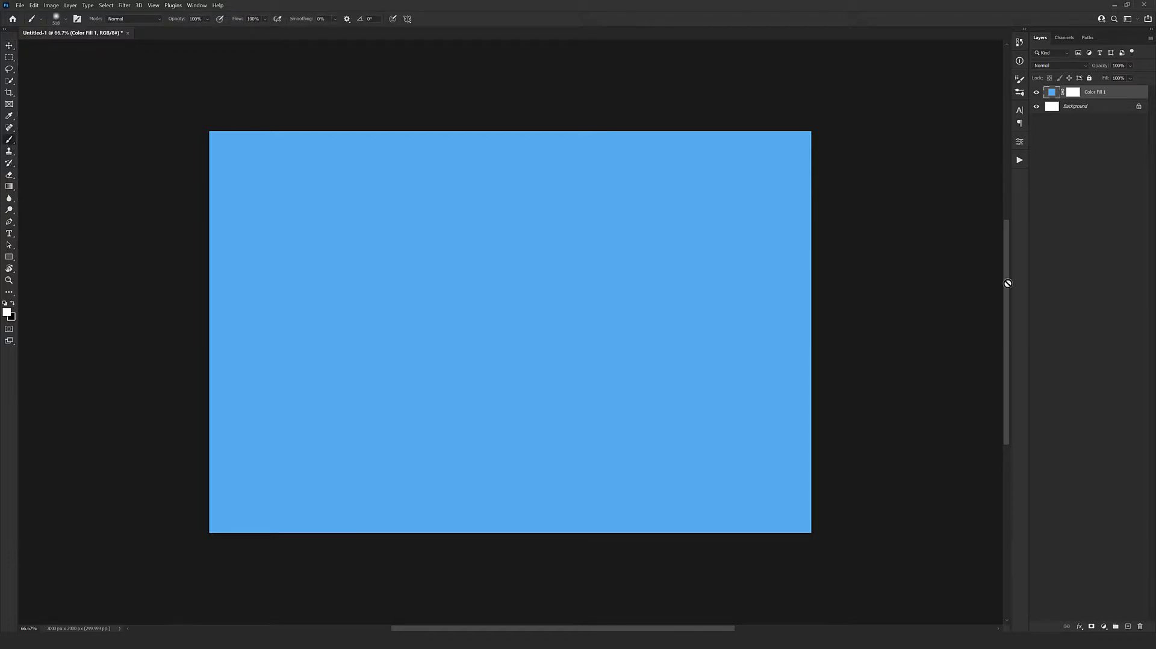
click(1128, 627)
right_click(499, 274)
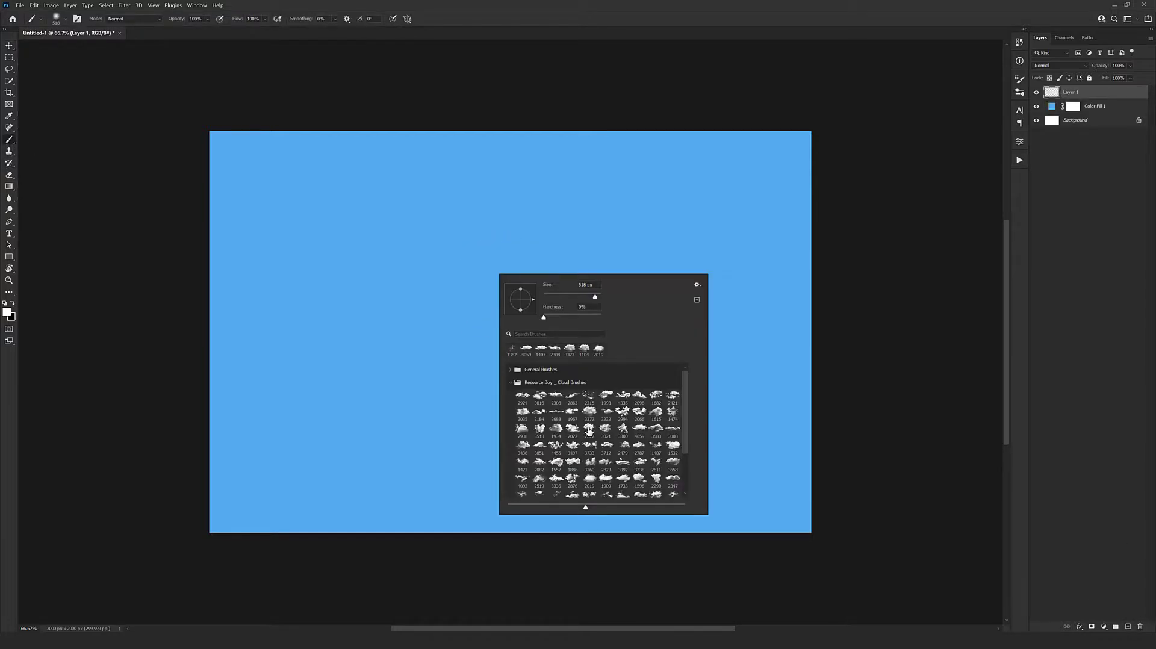
click(572, 429)
click(532, 234)
click(516, 292)
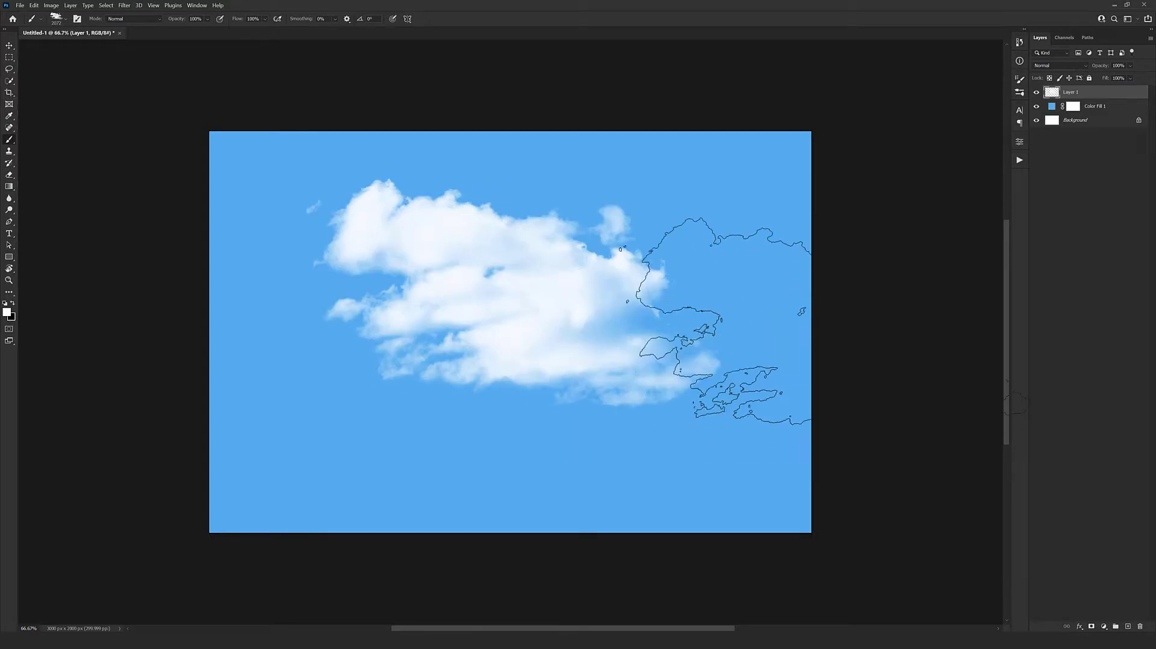
key(ctrl+plus)
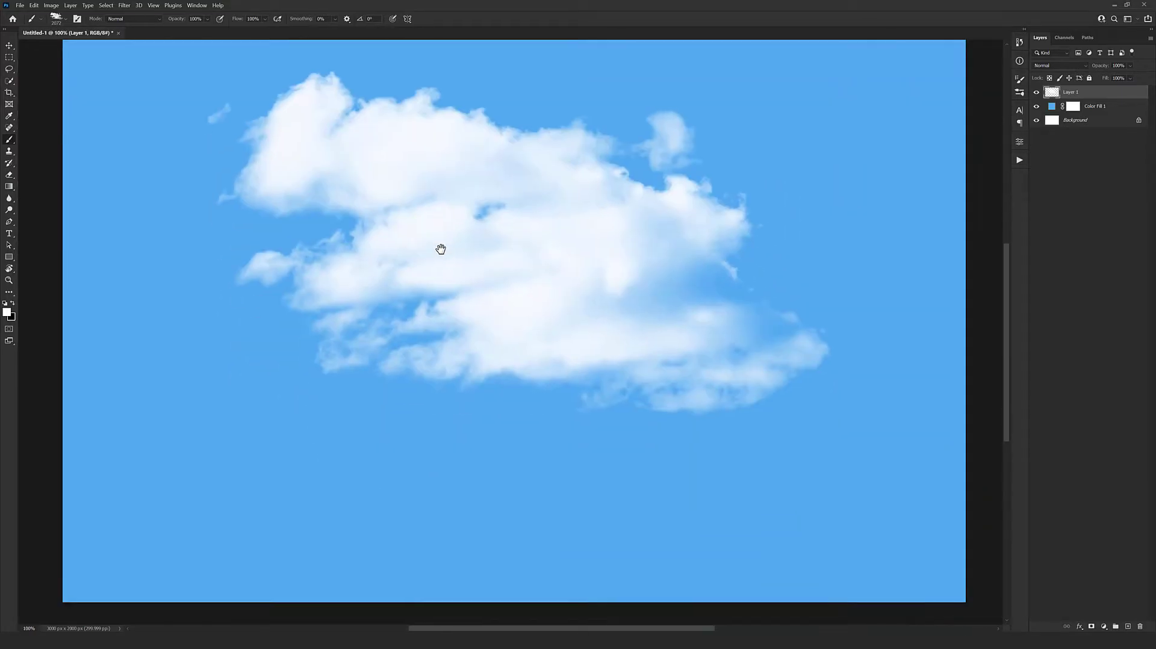
key(ctrl+z)
Trial-stamp a large cloud with brush 2876, then undo it
right_click(509, 232)
click(585, 431)
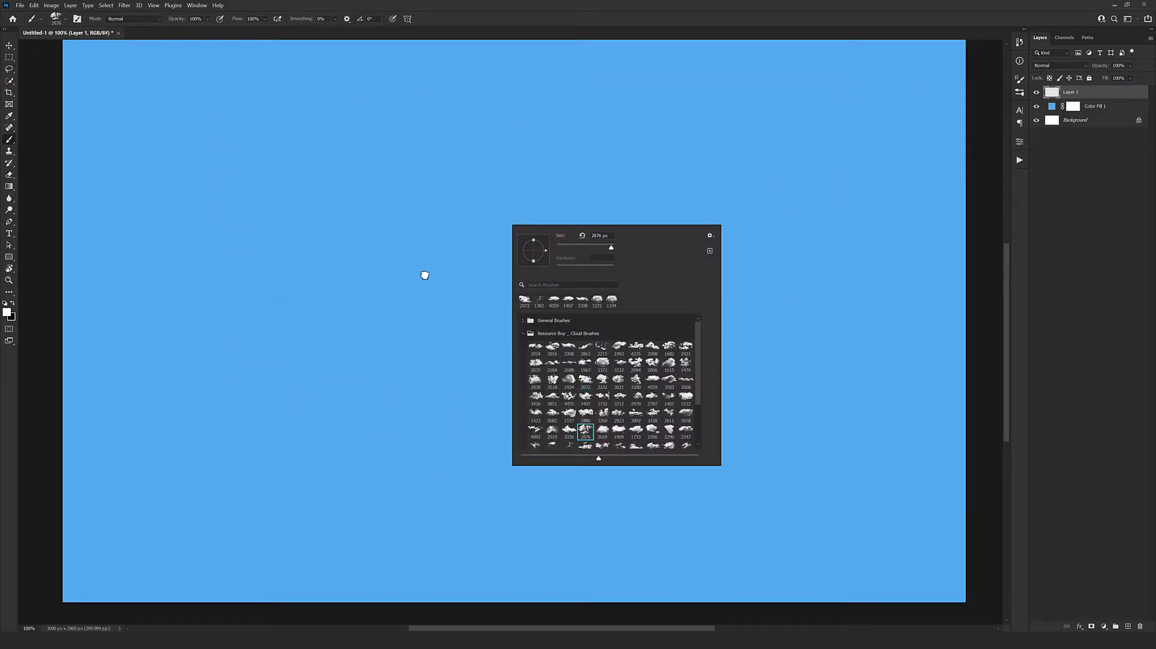
click(426, 273)
key(ctrl+minus)
key(ctrl+z)
Try several other cloud brushes on the sky and undo the stamps
right_click(679, 244)
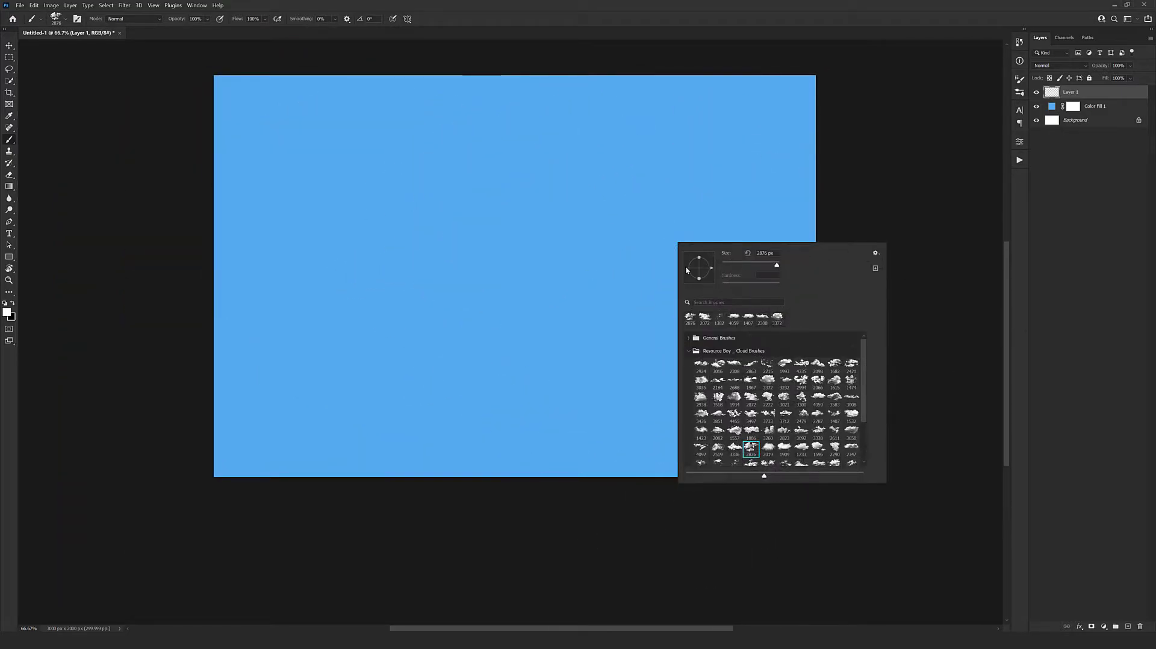
click(746, 444)
click(615, 241)
click(737, 482)
double_click(687, 447)
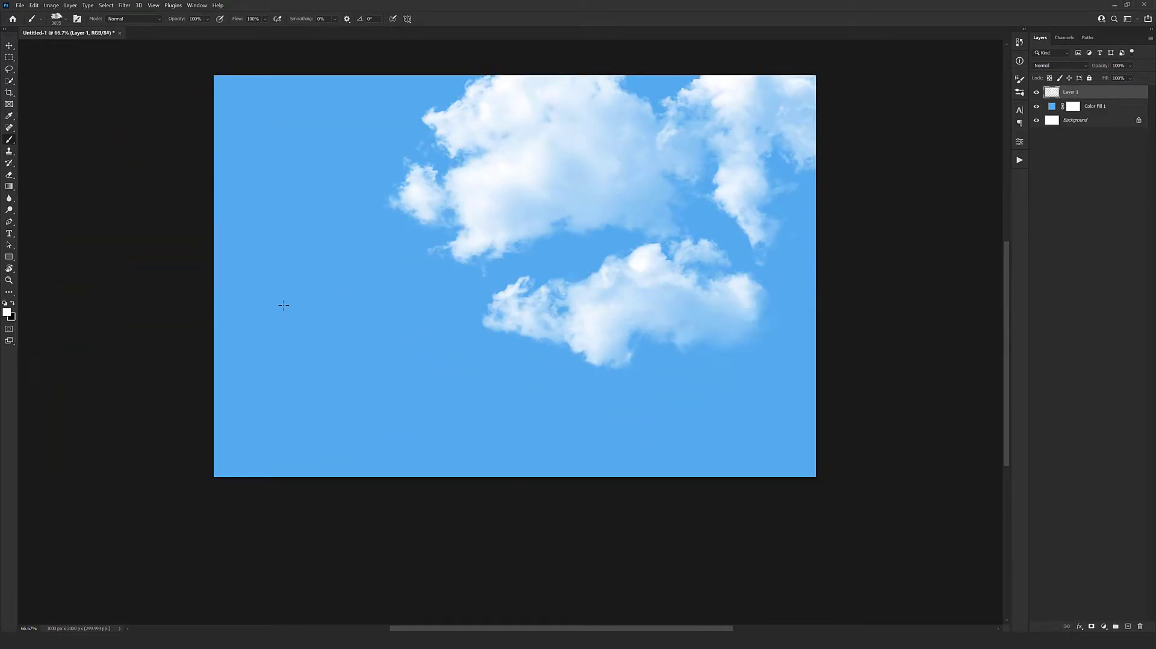
click(394, 297)
key(ctrl+z)
key(ctrl+z)
Stamp a large cloud with brush 3016 in the upper left, then undo it
right_click(616, 252)
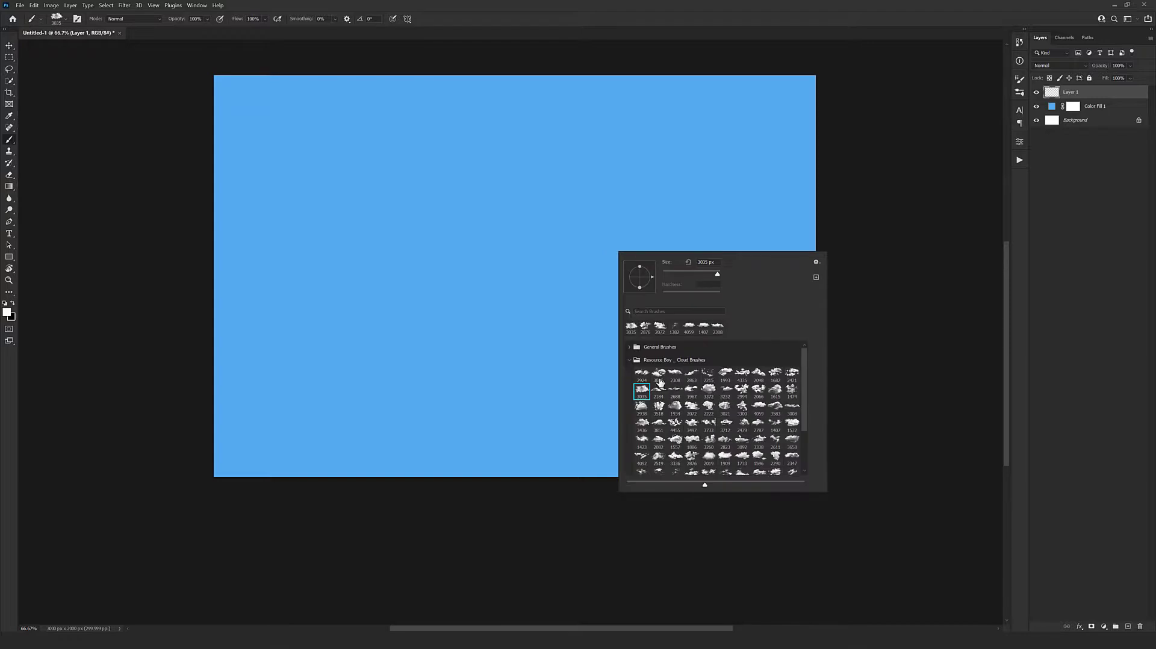
double_click(651, 383)
click(361, 208)
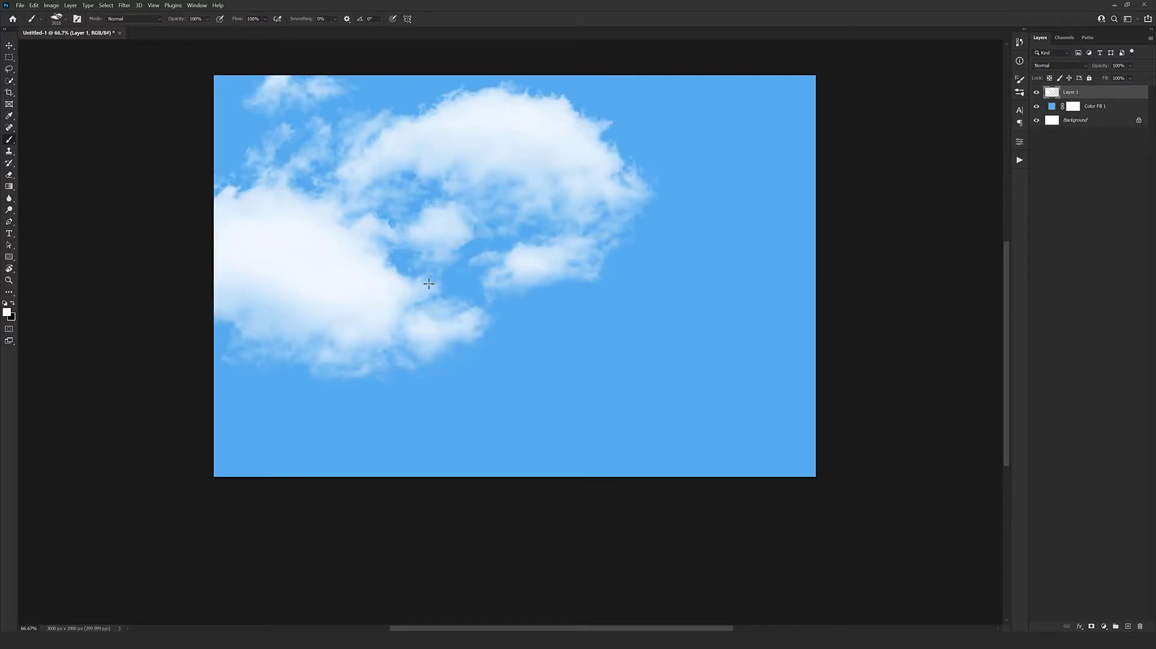
key(ctrl+z)
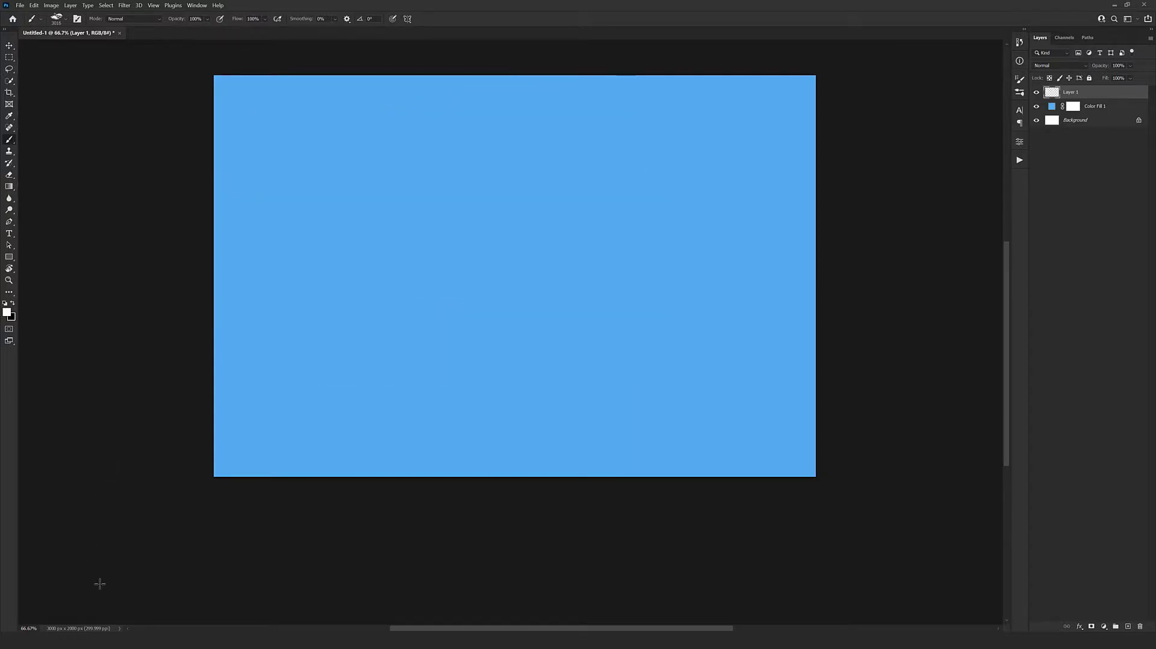
Drag all four photos into Photoshop and move the red van photo's tab second
click(59, 620)
mouse_move(310, 176)
mouse_down()
mouse_move(265, 128)
mouse_move(85, 48)
mouse_up()
mouse_move(103, 73)
mouse_down()
mouse_move(131, 322)
mouse_move(32, 617)
mouse_up()
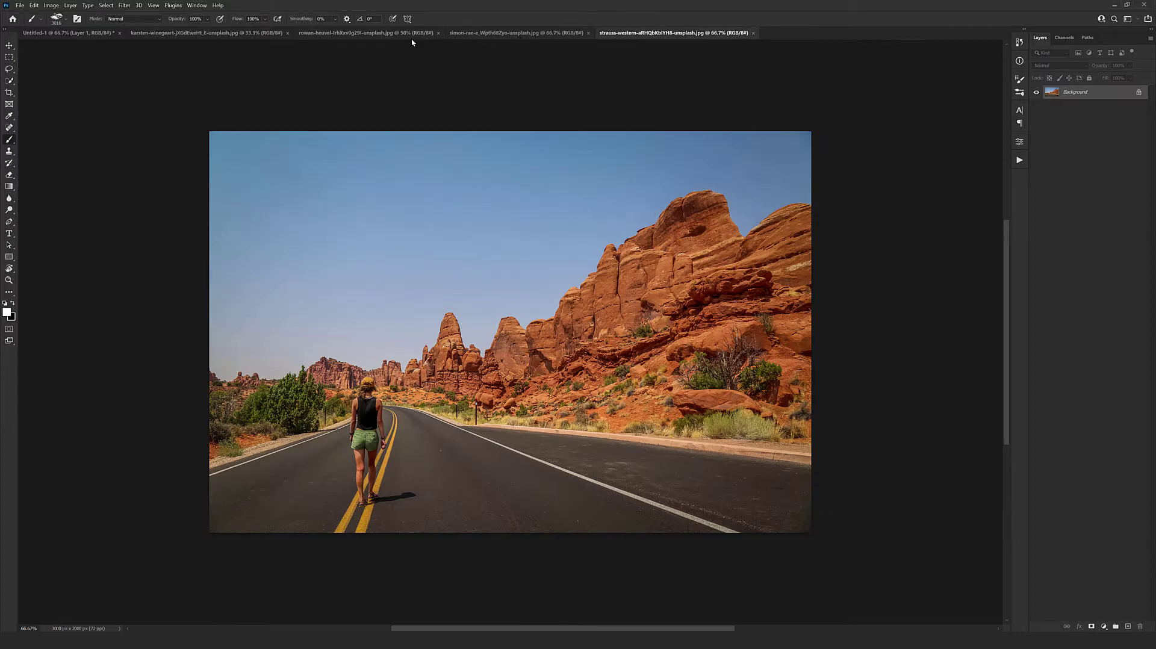
click(386, 32)
click(205, 32)
click(494, 33)
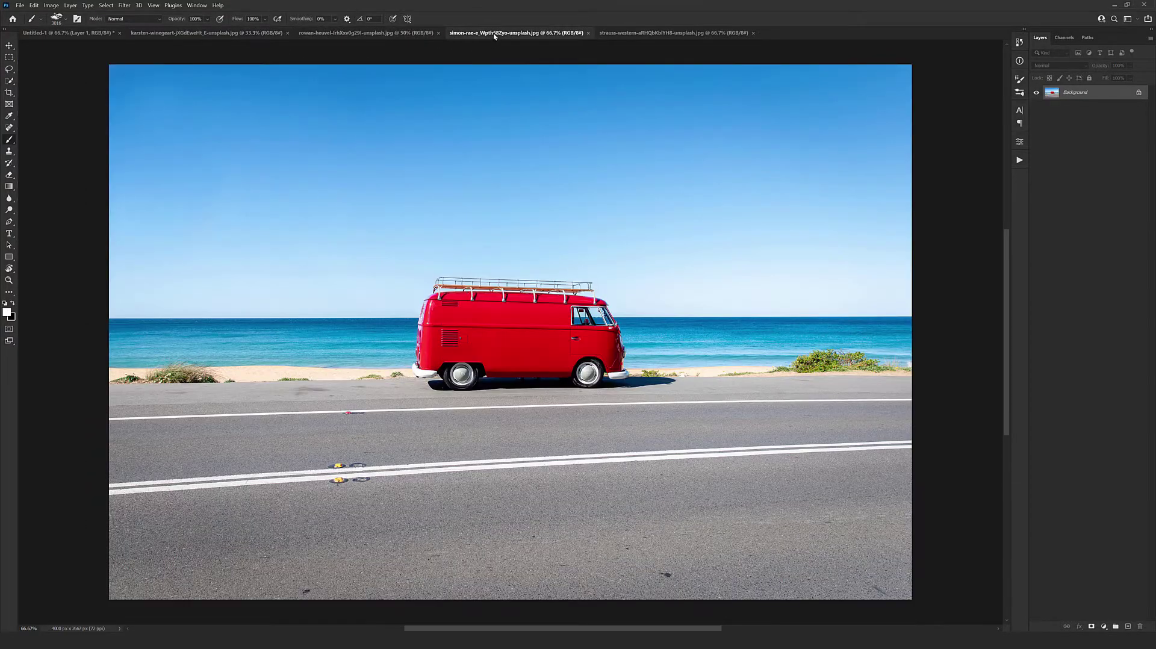
drag(495, 36, 186, 36)
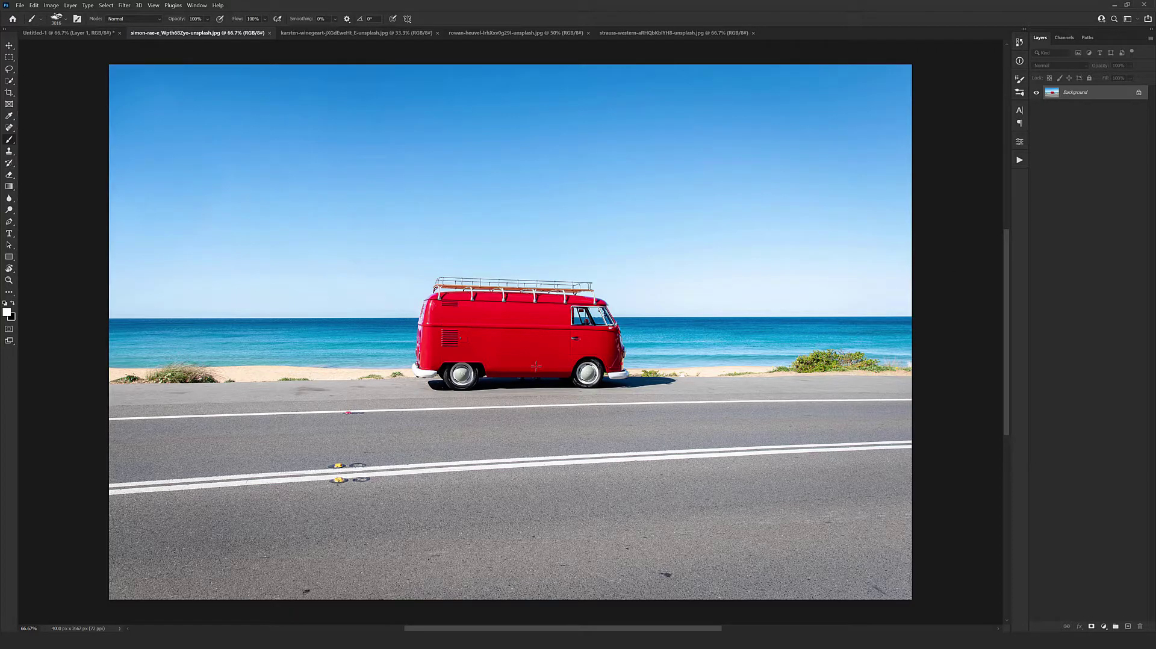
Add a new layer, size cloud brush 3008 to about 2269 px, then trial-stamp clouds and undo them
click(1130, 627)
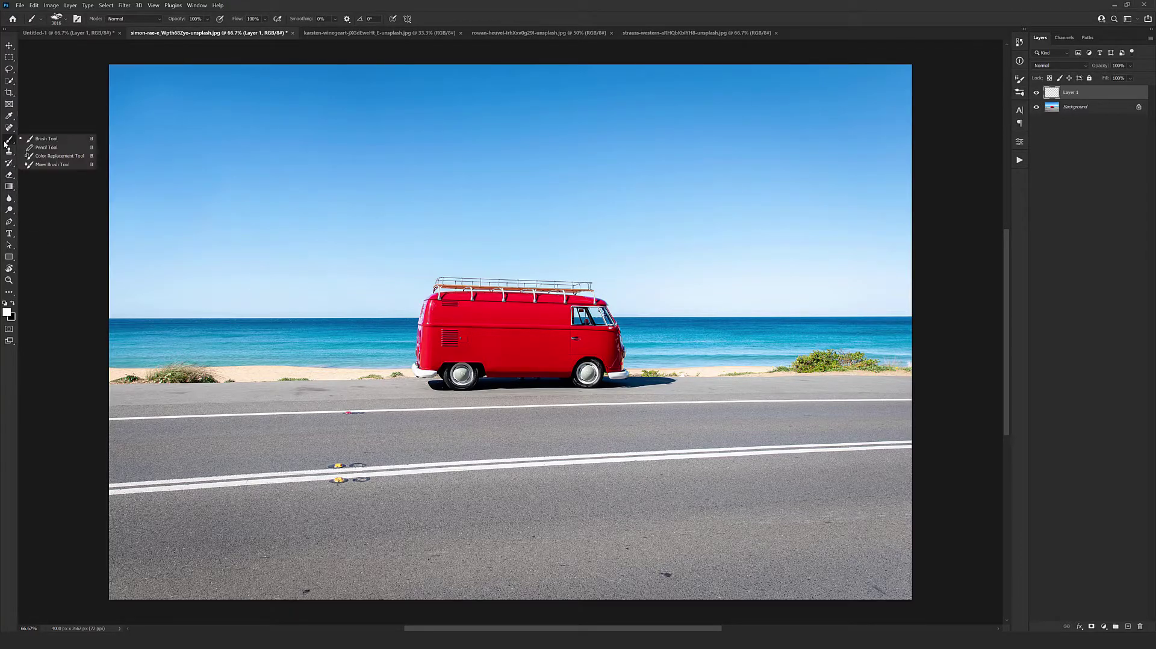
right_click(470, 194)
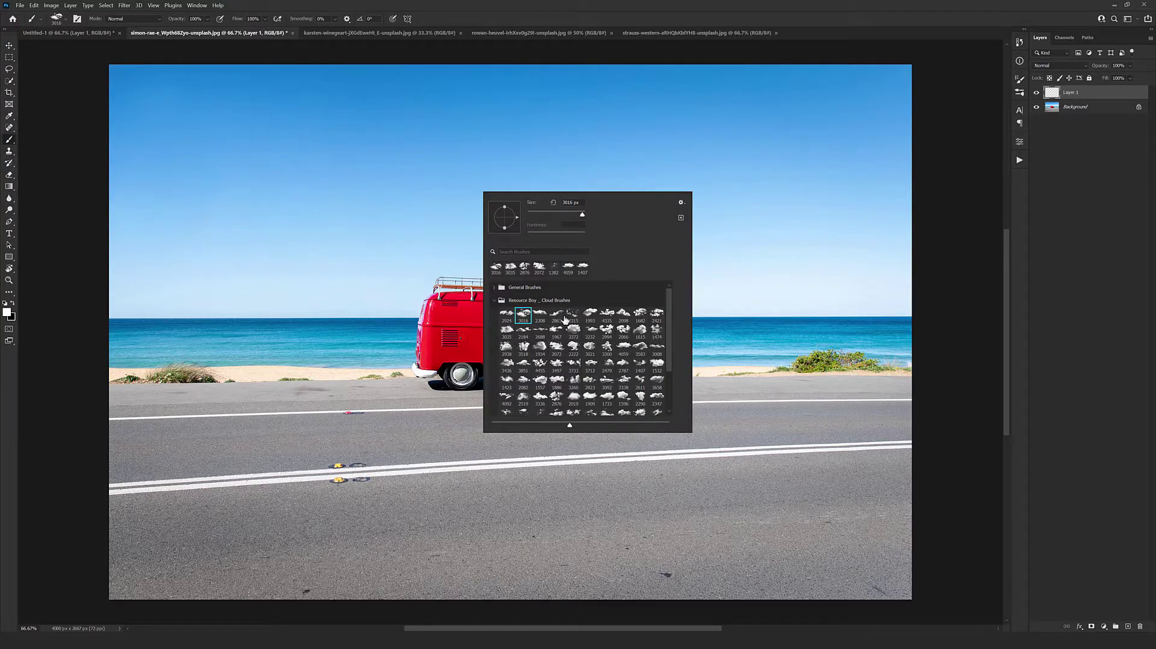
double_click(657, 346)
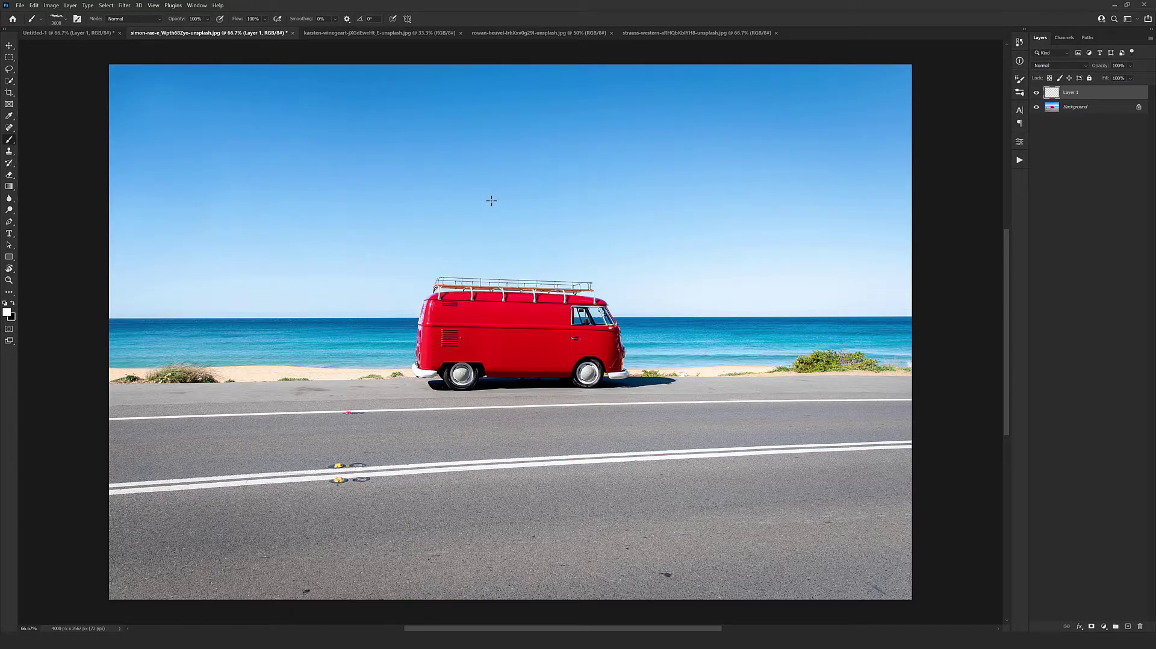
scroll(499, 197, down, 1)
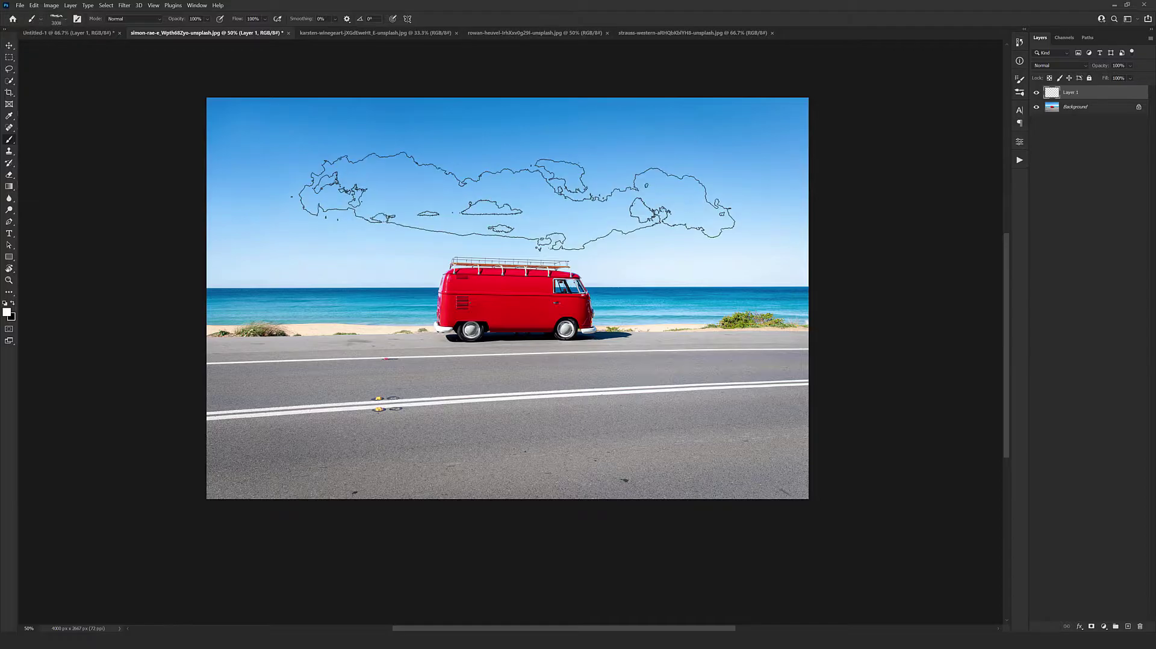
drag(483, 155, 461, 166)
right_click(489, 164)
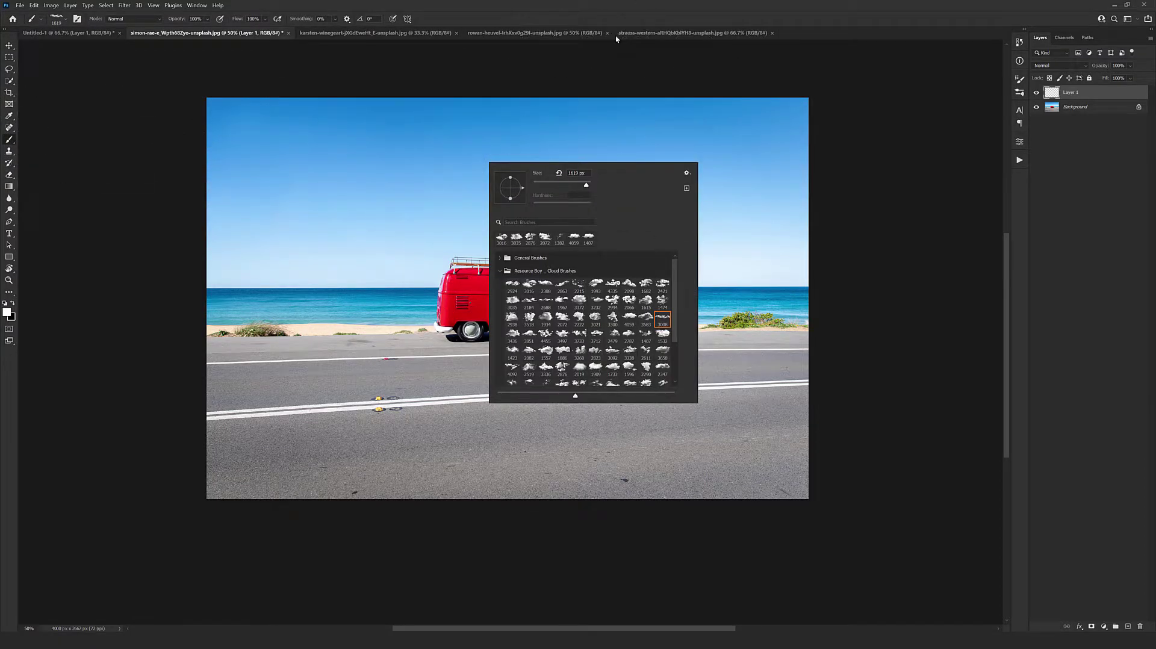
drag(519, 196, 563, 200)
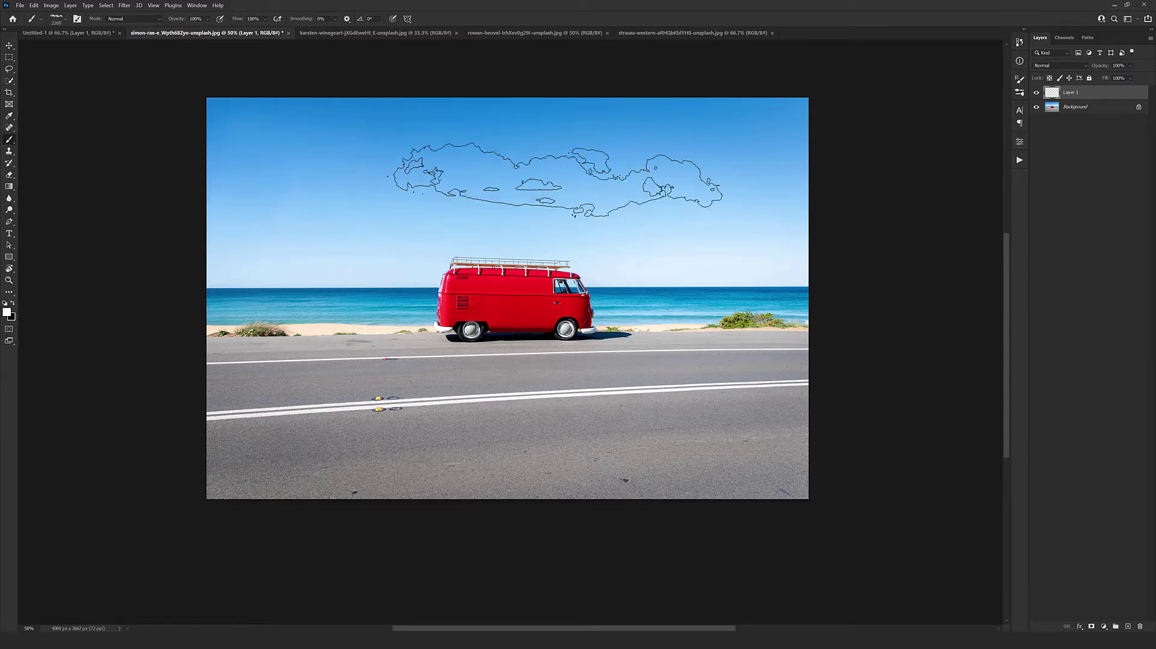
click(555, 179)
key(ctrl+plus)
click(313, 223)
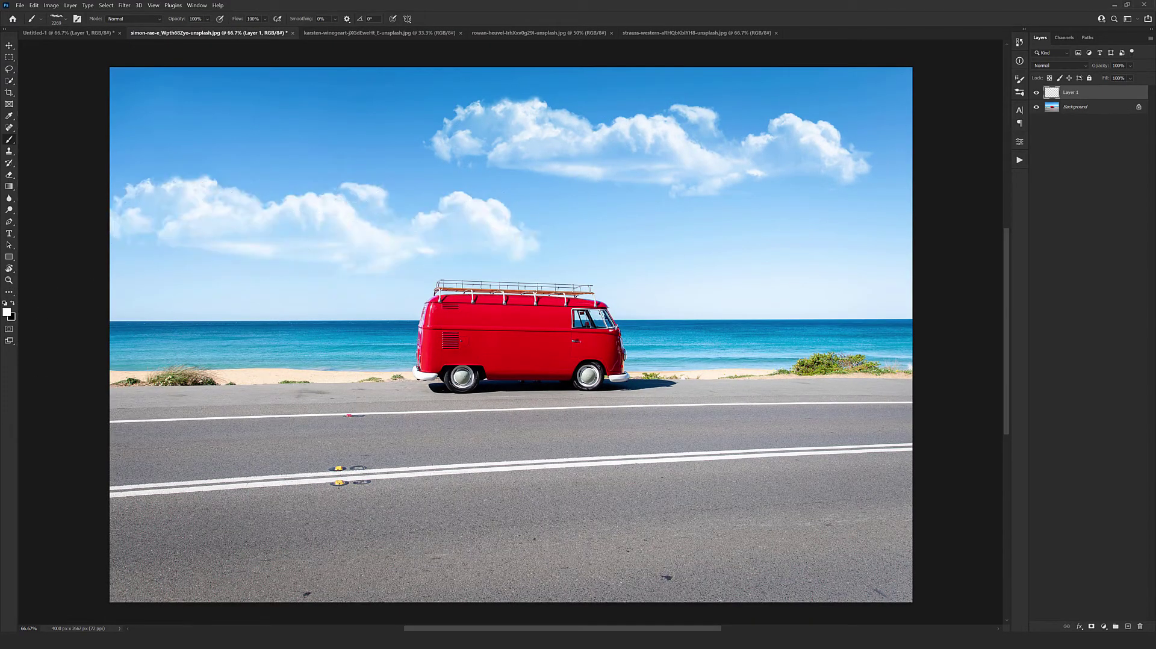
key(ctrl+z)
key(ctrl+z)
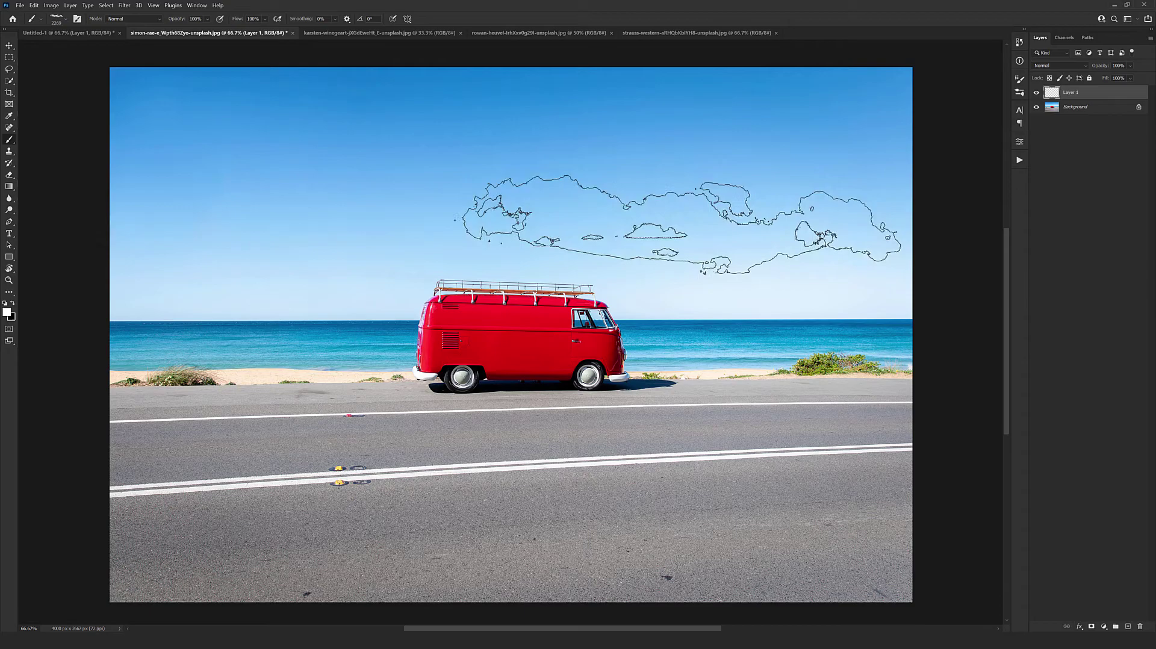
Trial-stamp clouds in the sky, including brush 2184, and undo each
click(682, 224)
key(ctrl+z)
right_click(677, 273)
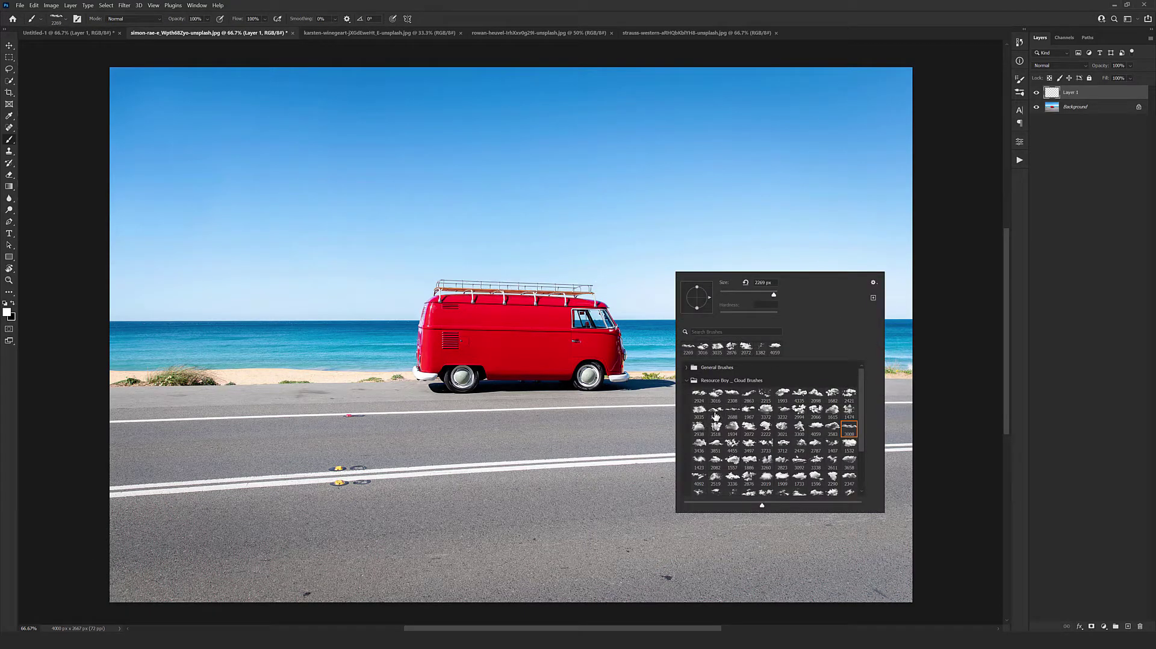
click(716, 413)
click(426, 187)
key(ctrl+z)
Stamp a wispy cloud in the upper-right sky with brush 1203
right_click(757, 263)
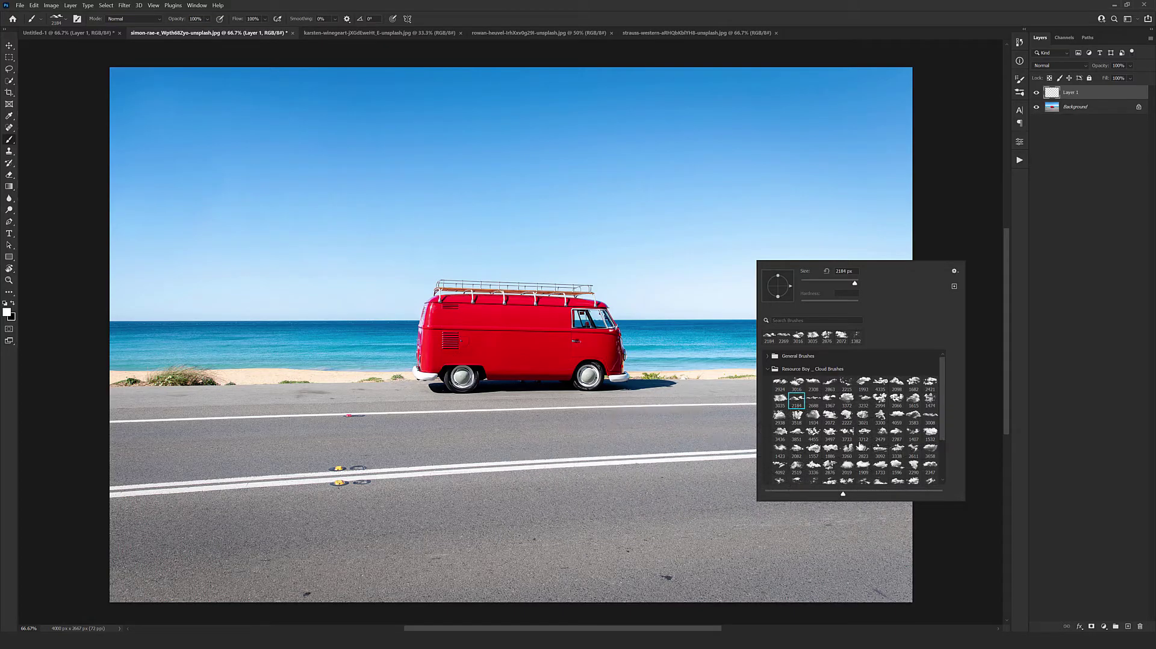
scroll(860, 446, down, 2)
click(864, 475)
click(777, 154)
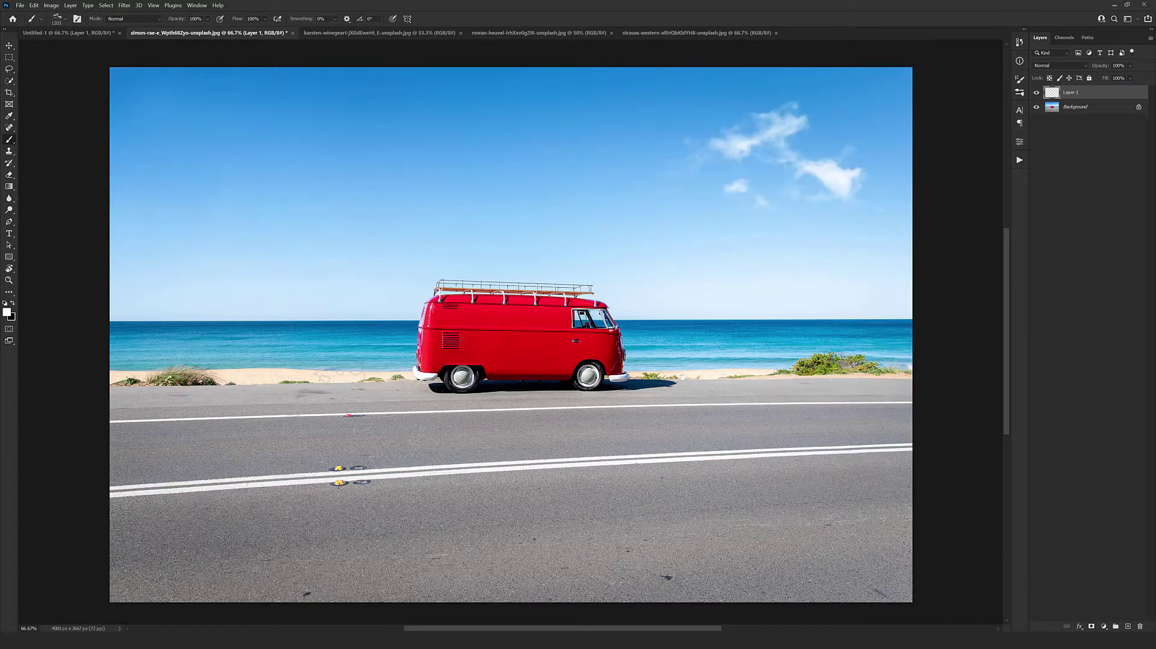
right_click(410, 204)
key(Escape)
On a second new layer, paint wispy clouds across the upper-left sky with brush 1382
click(1128, 626)
right_click(831, 348)
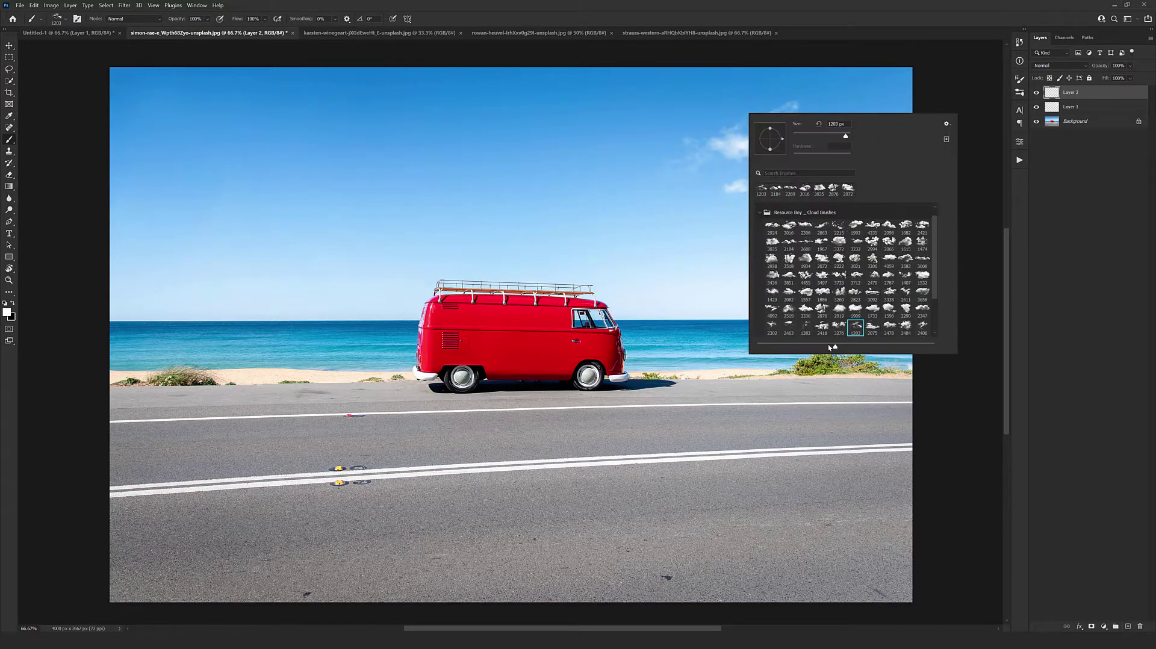
click(807, 328)
click(387, 142)
drag(439, 97, 307, 199)
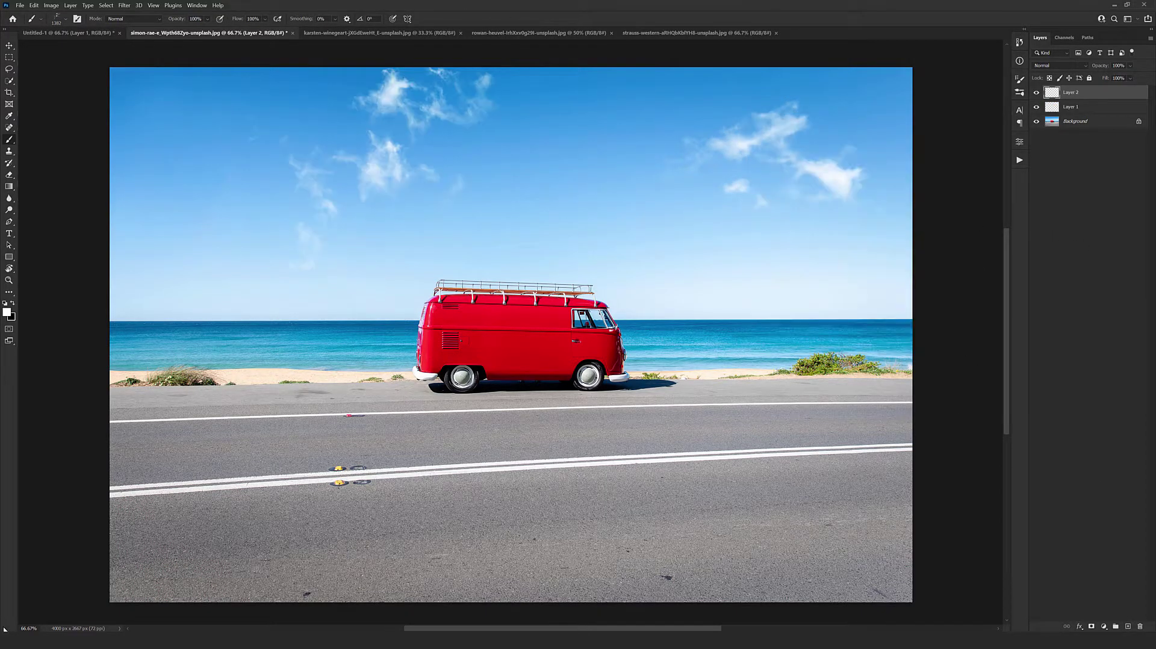
Delete the second cloud layer and stamp a large white cloud in the upper-right sky
key(Delete)
right_click(704, 241)
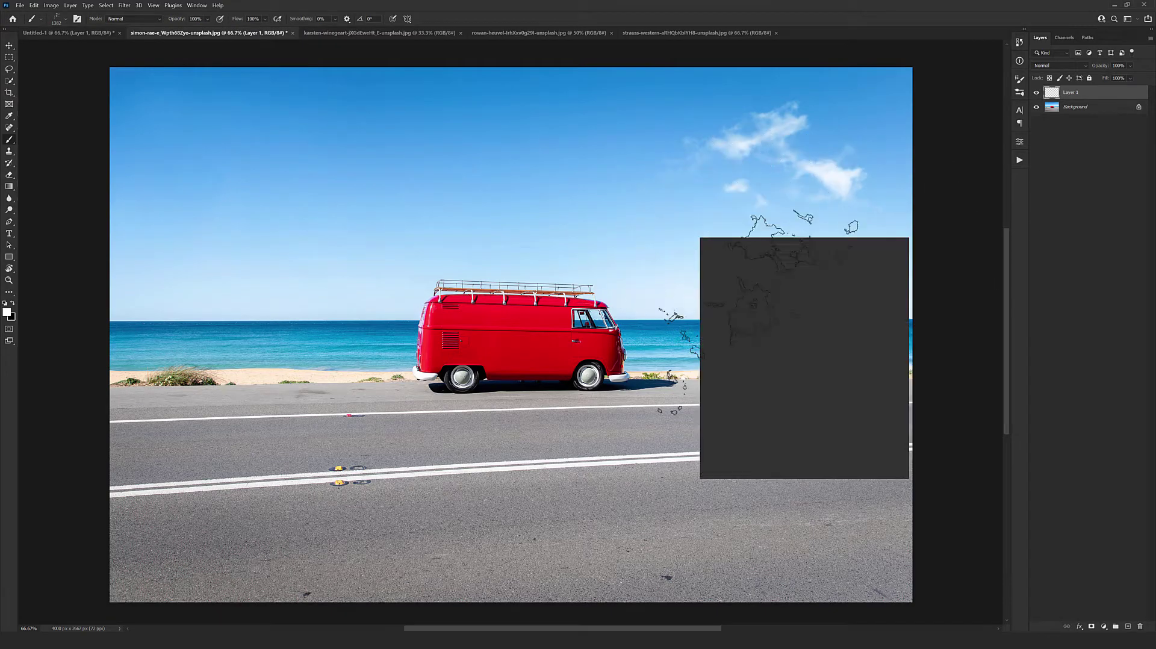
double_click(740, 450)
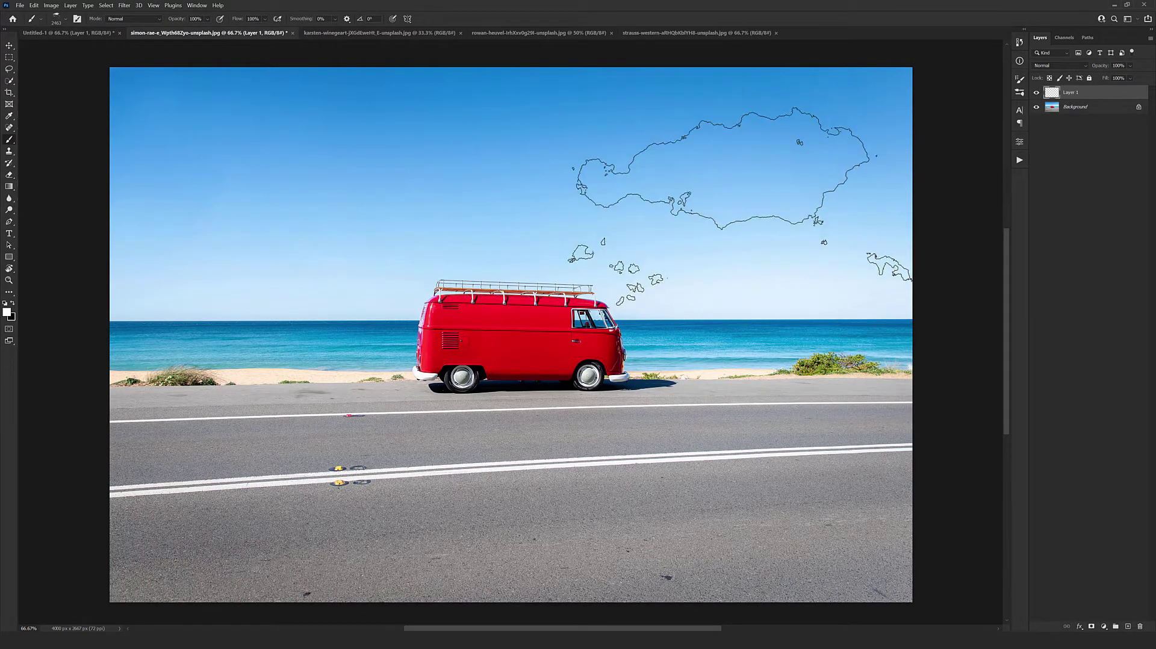
click(704, 162)
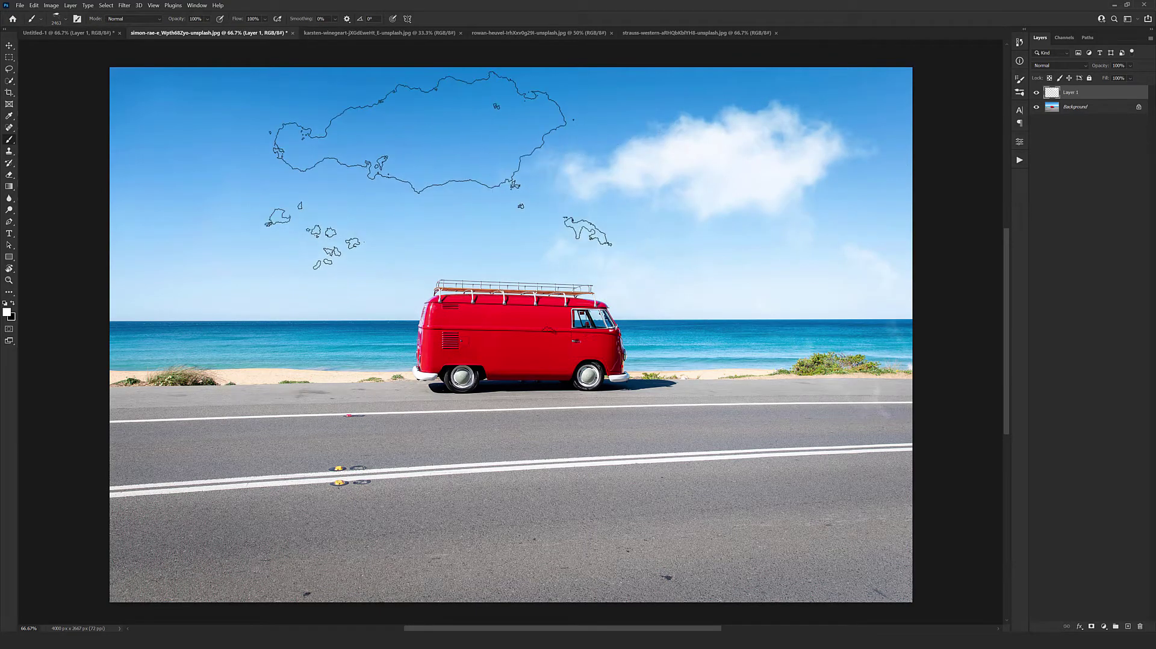
Stamp soft clouds in the upper-left sky with a soft cloud brush
right_click(461, 278)
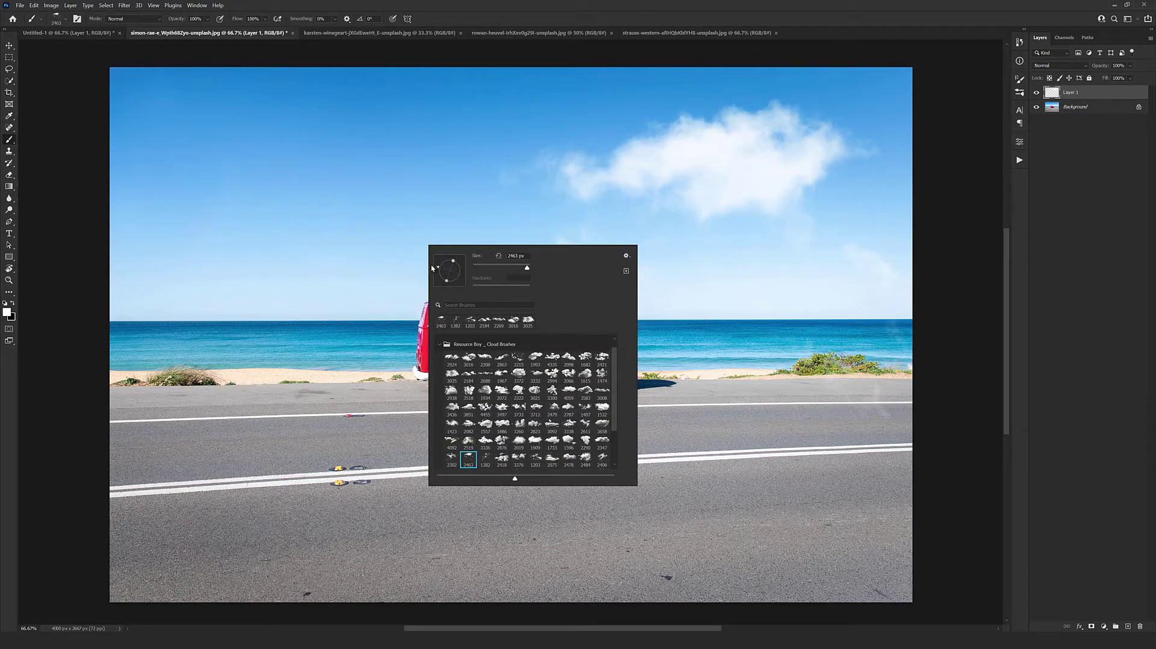
click(289, 253)
click(310, 220)
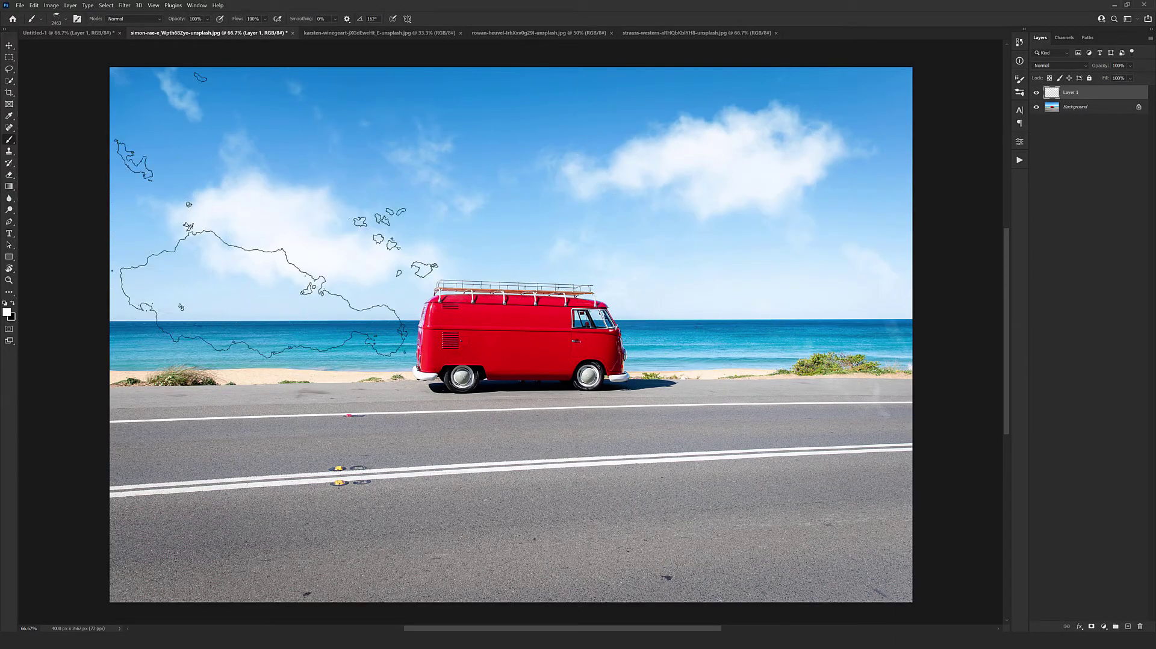
click(309, 194)
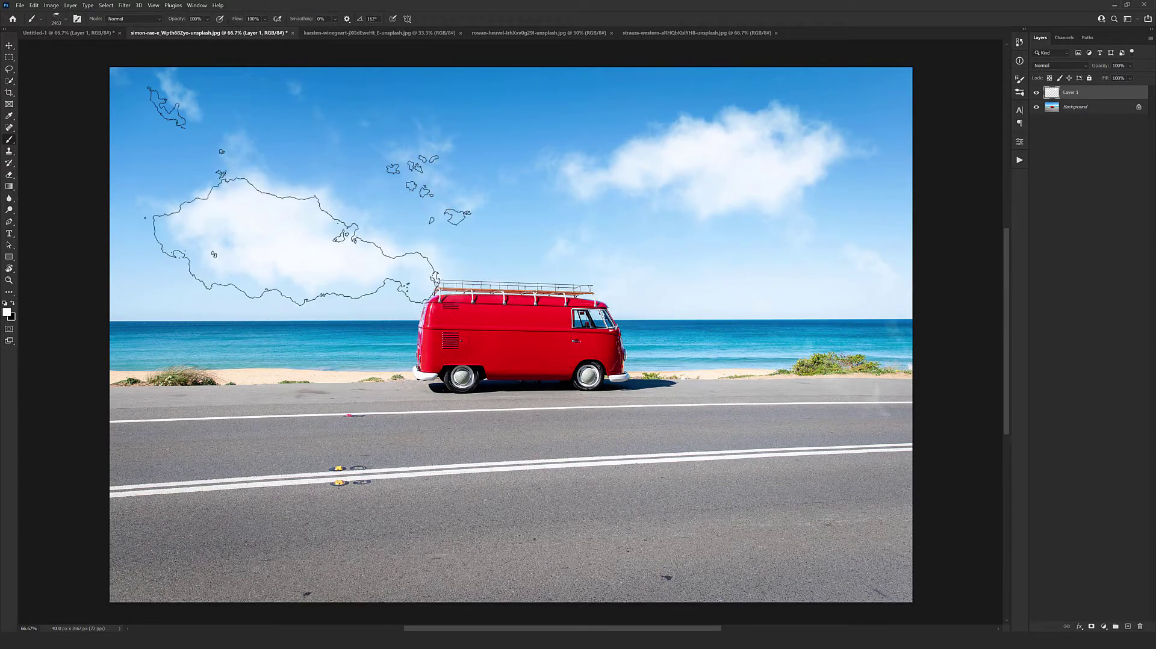
click(391, 33)
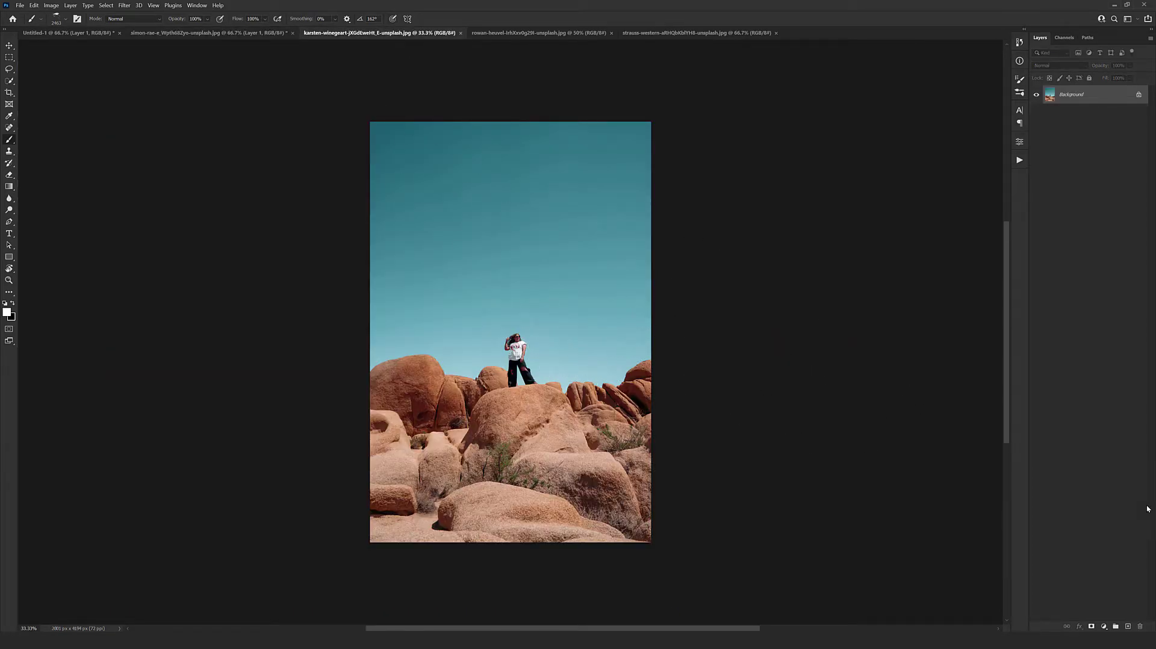
Stamp large white clouds on a new layer of the desert photo and shift them lower
click(1125, 627)
right_click(565, 178)
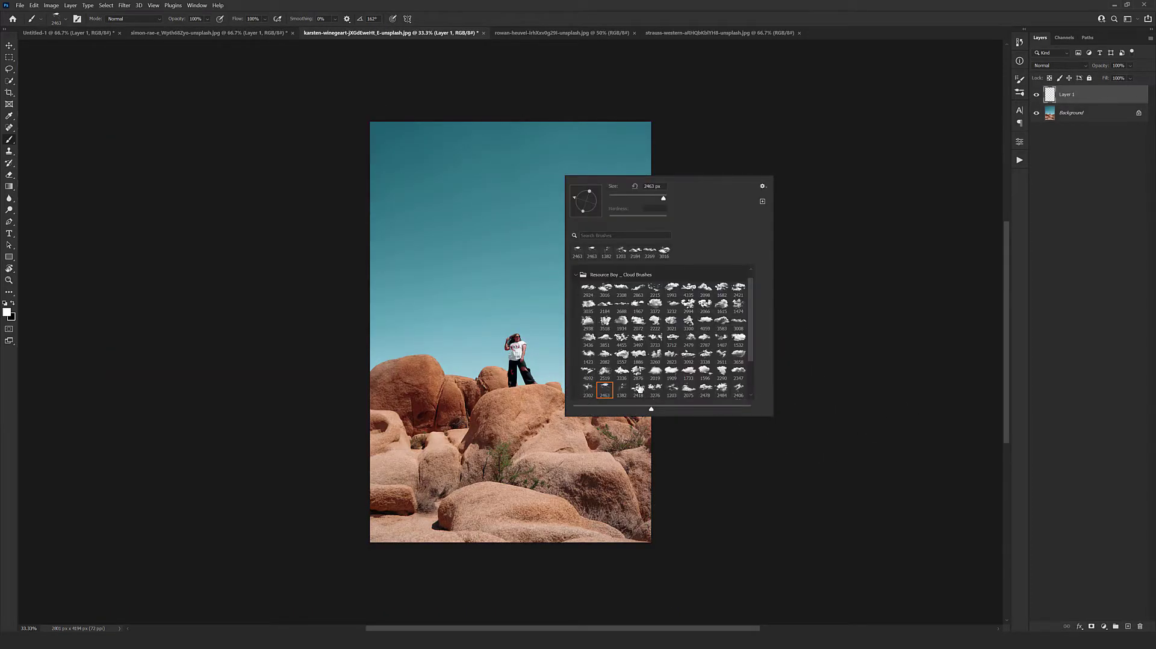
scroll(646, 387, down, 2)
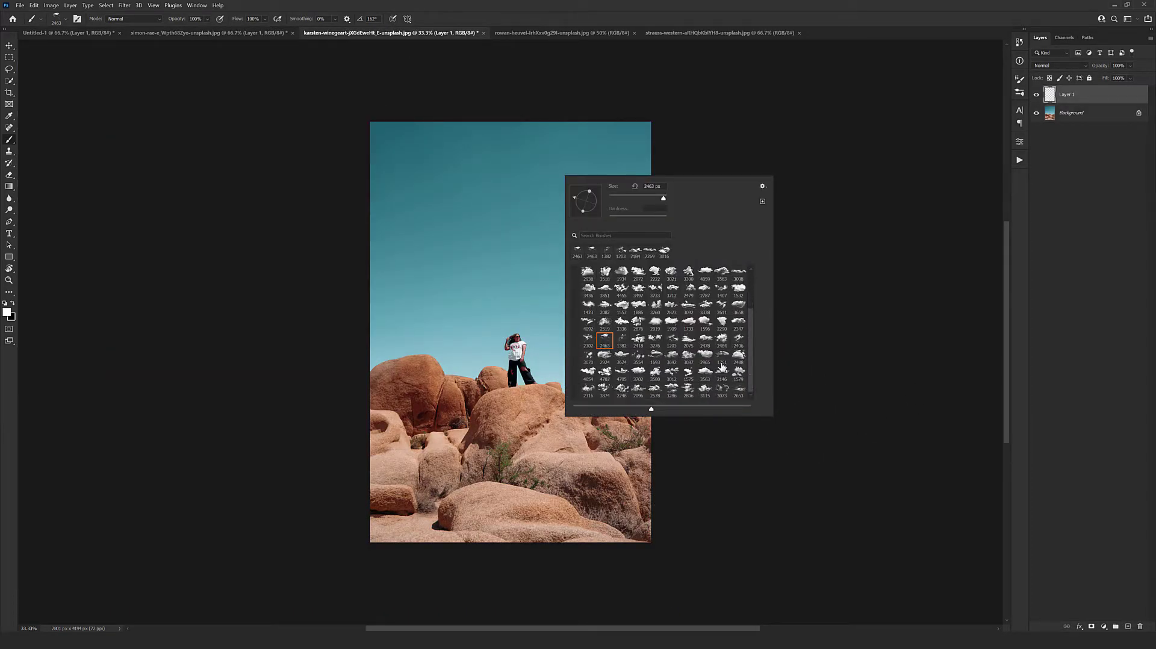
double_click(645, 360)
click(512, 223)
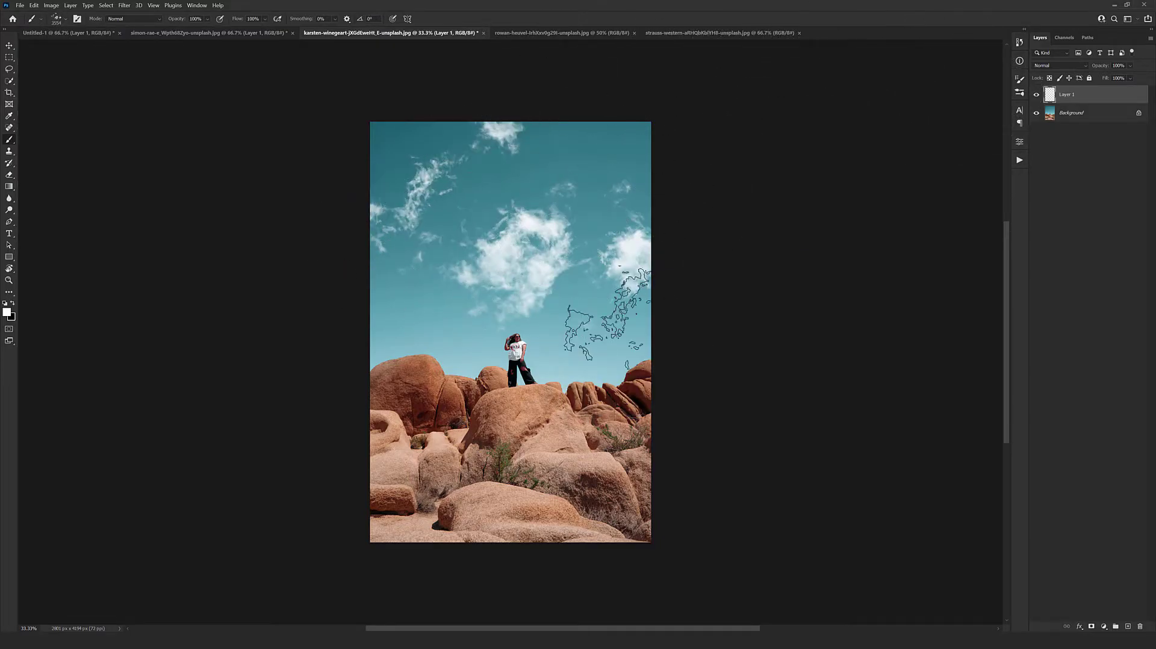
click(537, 253)
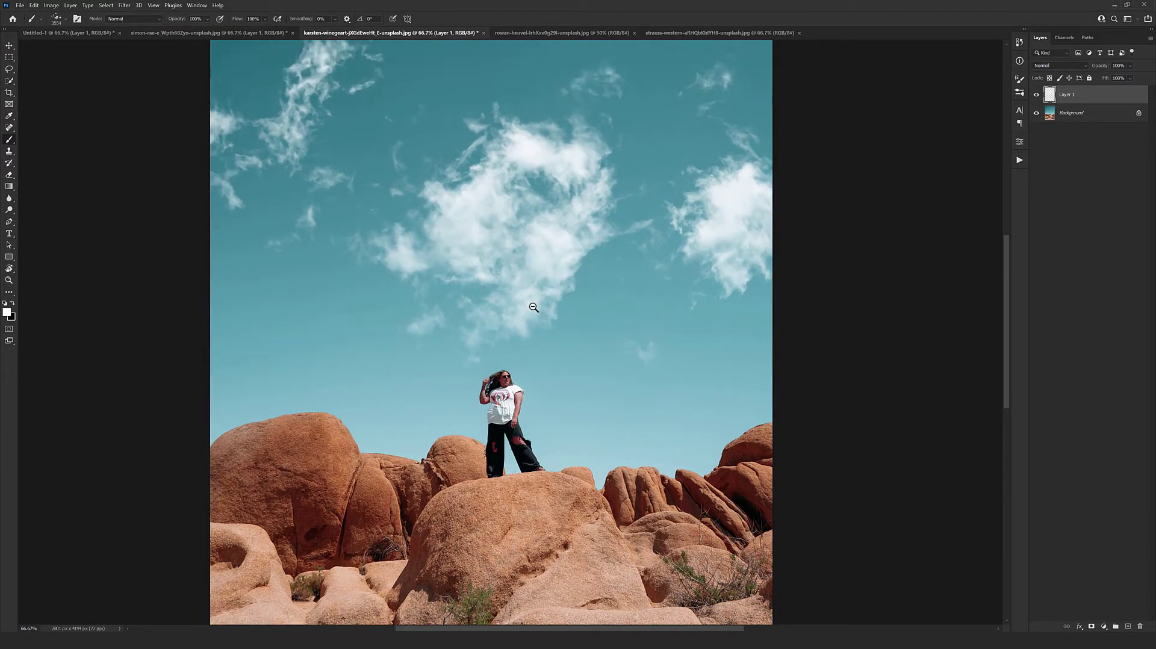
alt+click(533, 308)
key(v)
mouse_move(593, 268)
mouse_down()
mouse_move(602, 302)
mouse_move(590, 318)
mouse_move(588, 301)
mouse_up()
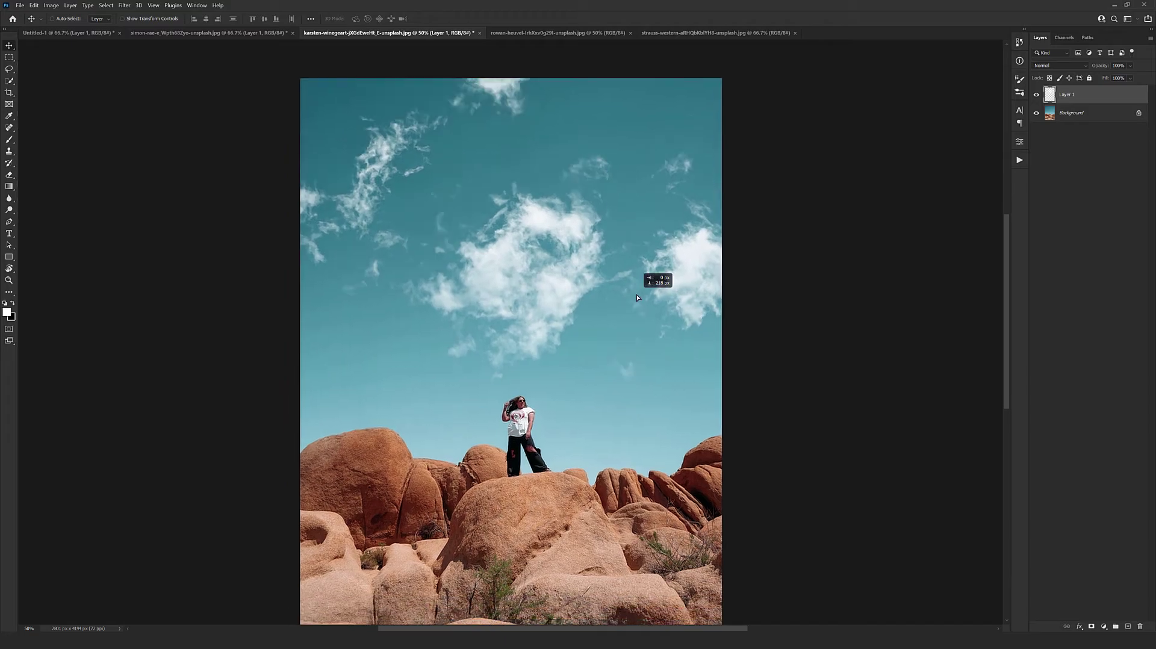
drag(637, 297, 641, 260)
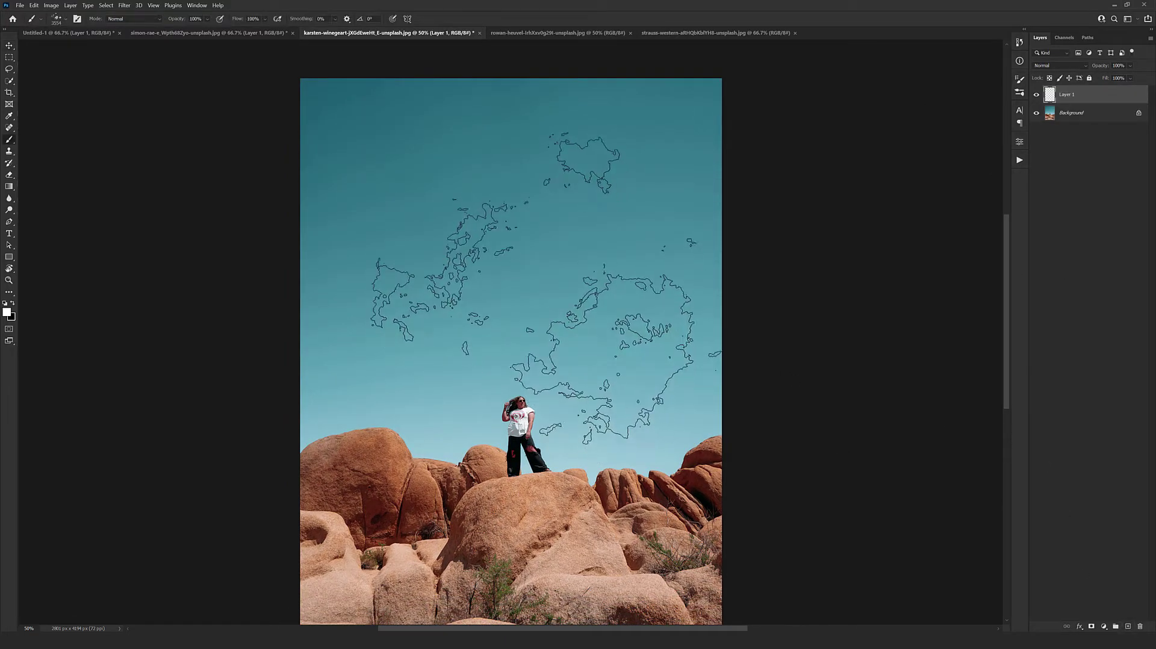
Stamp clouds with a different brush shape and move them above the standing woman
click(557, 213)
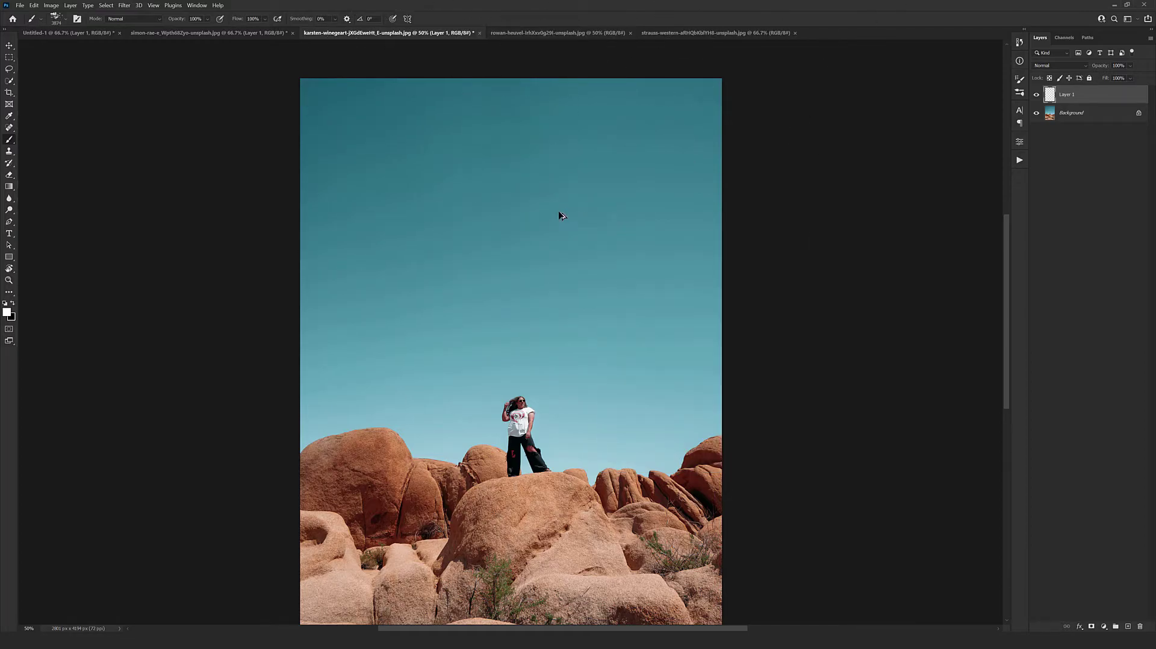
click(527, 232)
key(v)
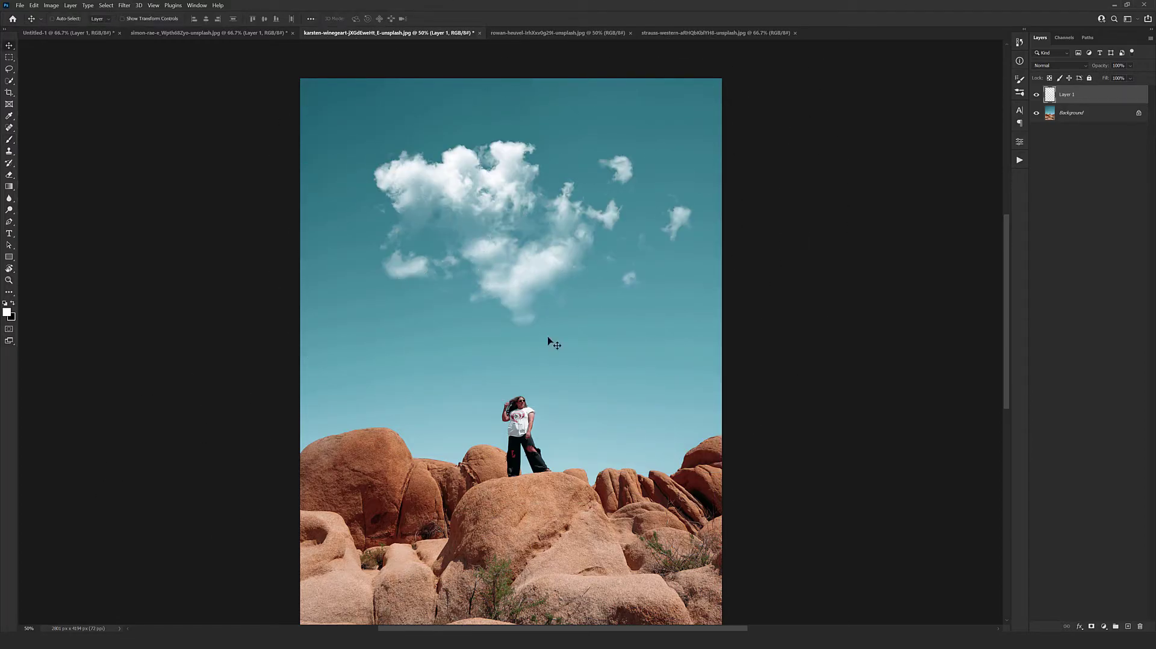
mouse_move(549, 342)
mouse_down()
mouse_move(503, 414)
mouse_move(553, 346)
mouse_up()
scroll(553, 346, down, 1)
scroll(575, 211, down, 1)
click(547, 33)
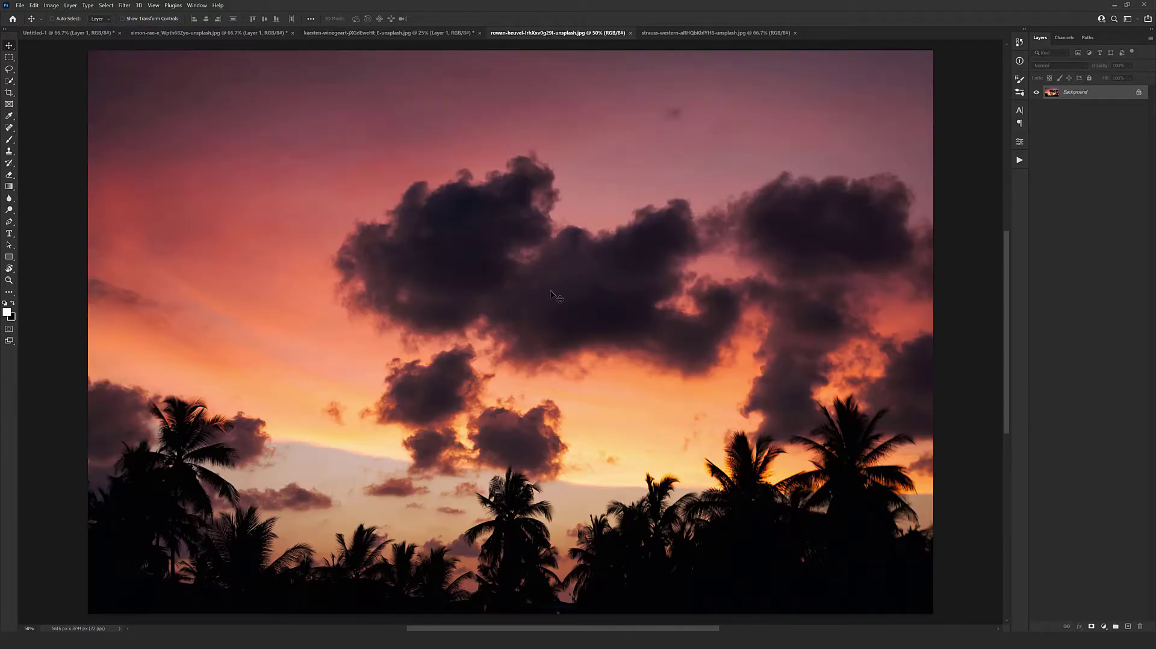
Add an empty layer to the sunset photo, trial-stamp a white cloud, then undo it
click(1129, 628)
key(b)
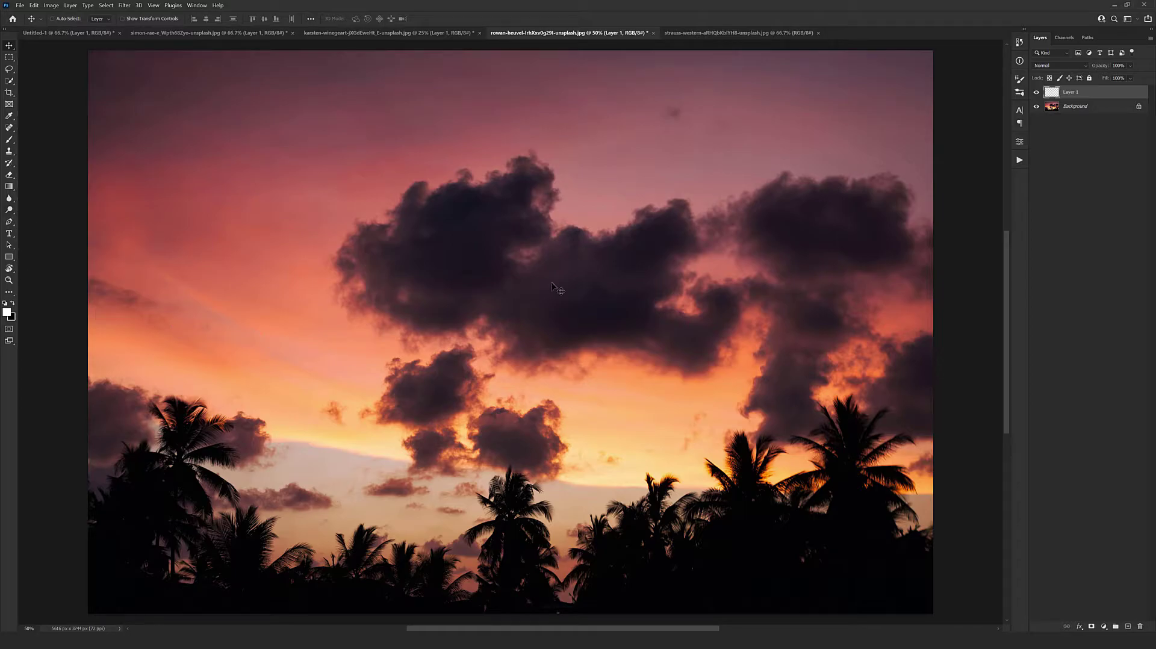
right_click(558, 288)
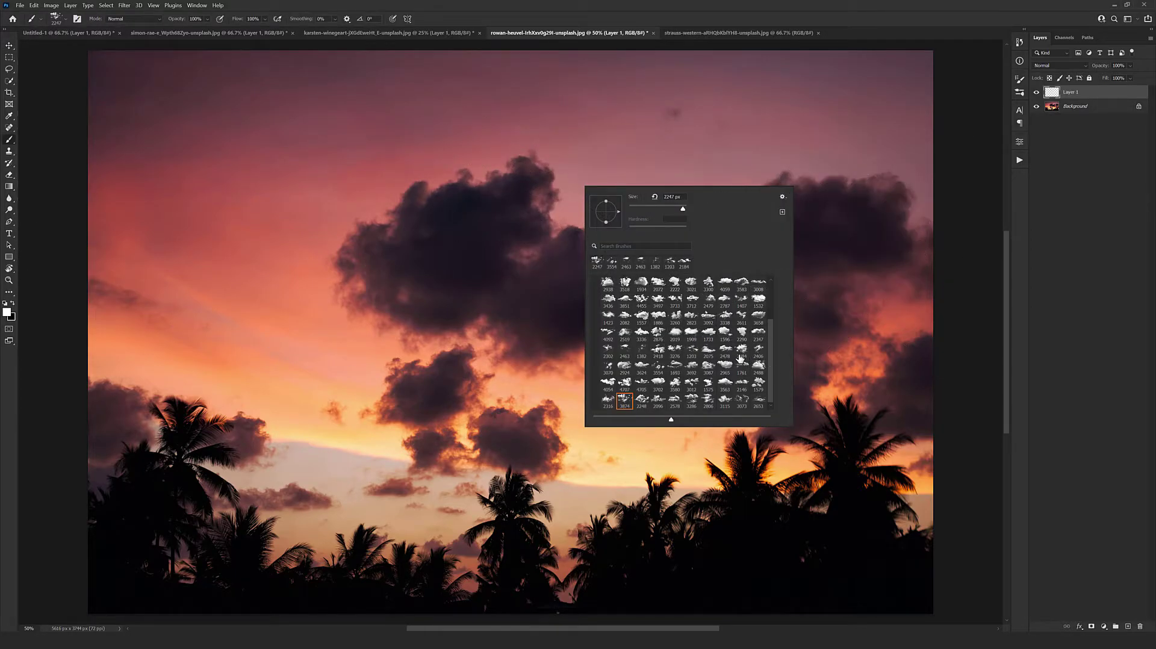
click(744, 354)
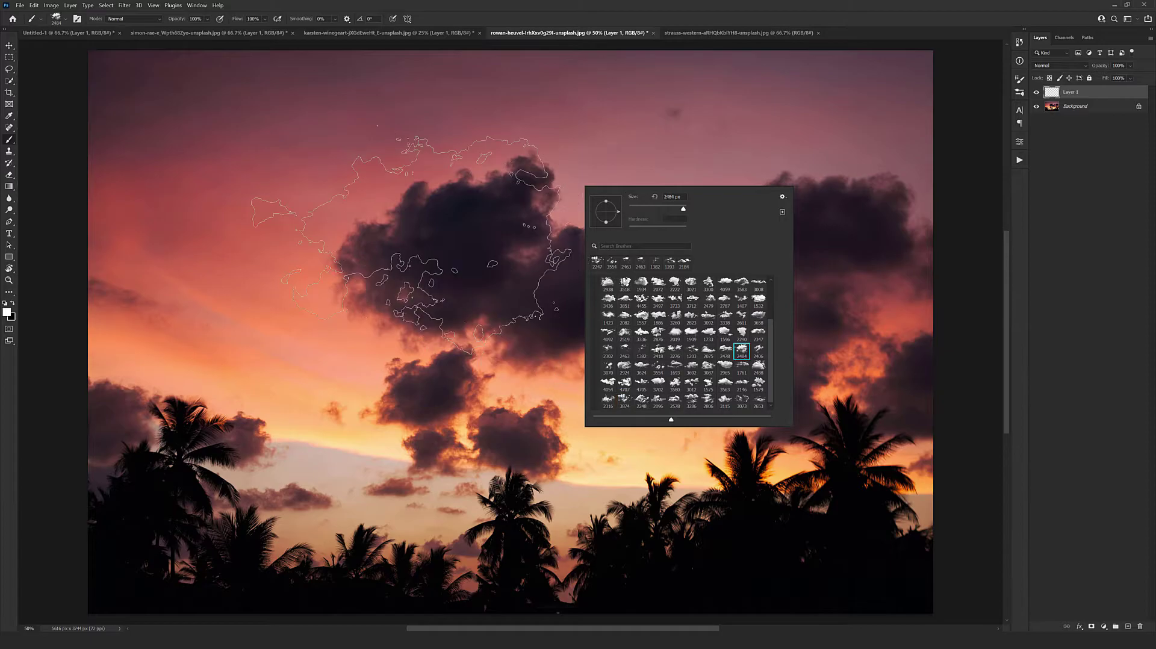
click(464, 229)
click(271, 210)
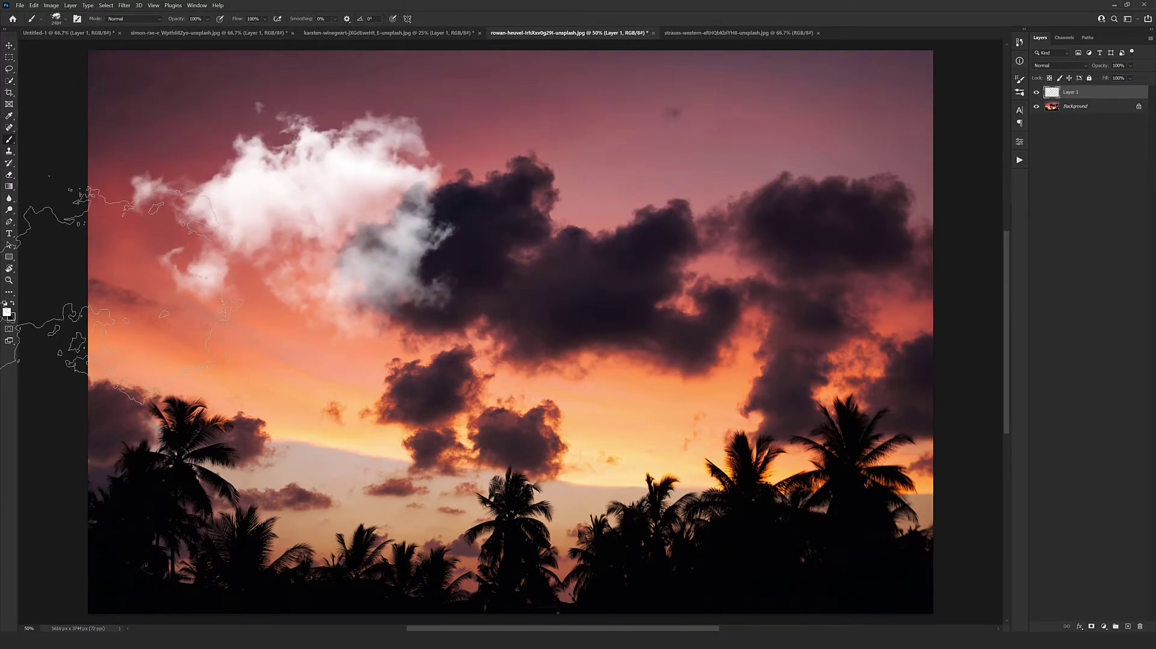
key(ctrl+z)
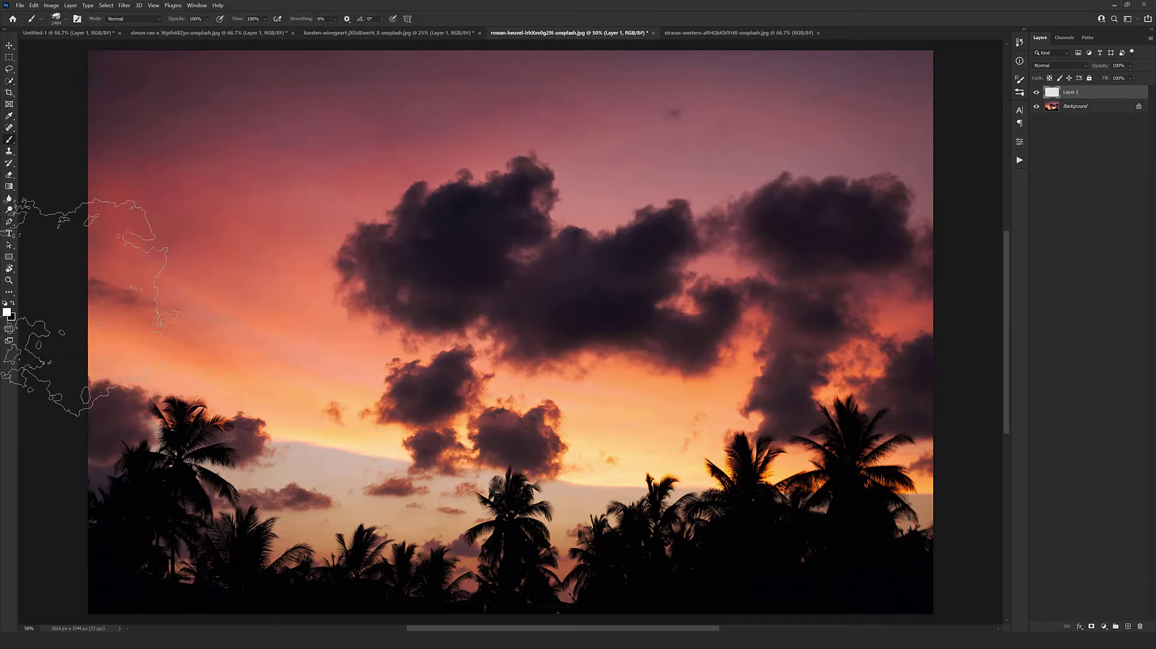
Sample the dark cloud color as foreground and stamp a dark cloud in the upper-left sky
click(7, 312)
click(449, 268)
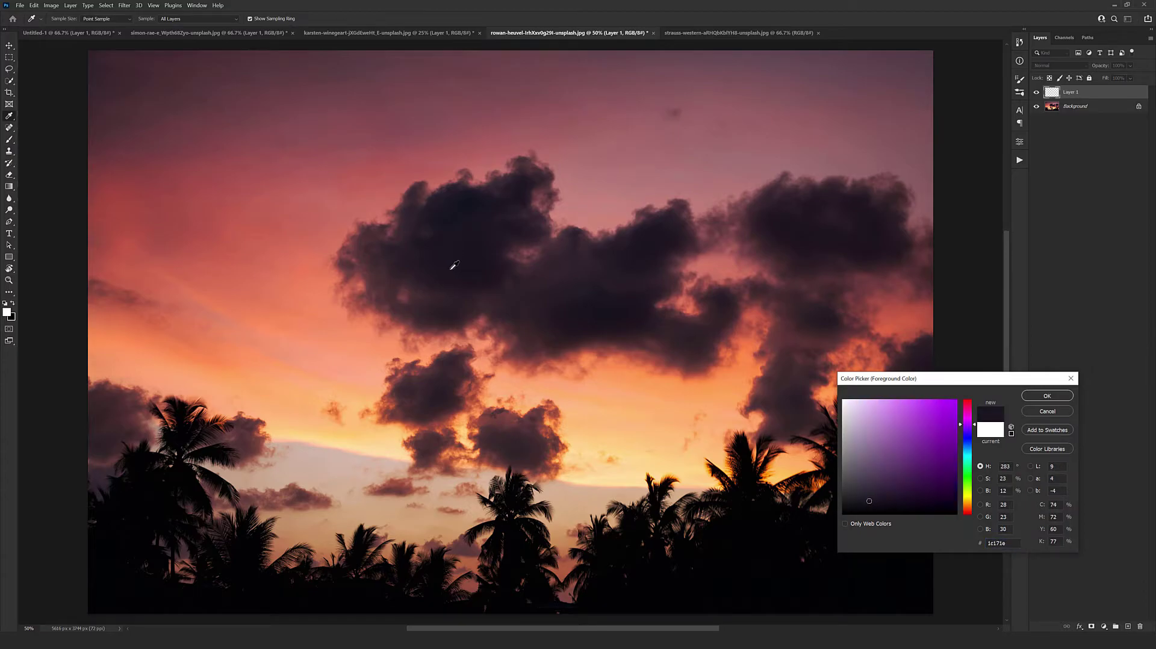
click(1047, 396)
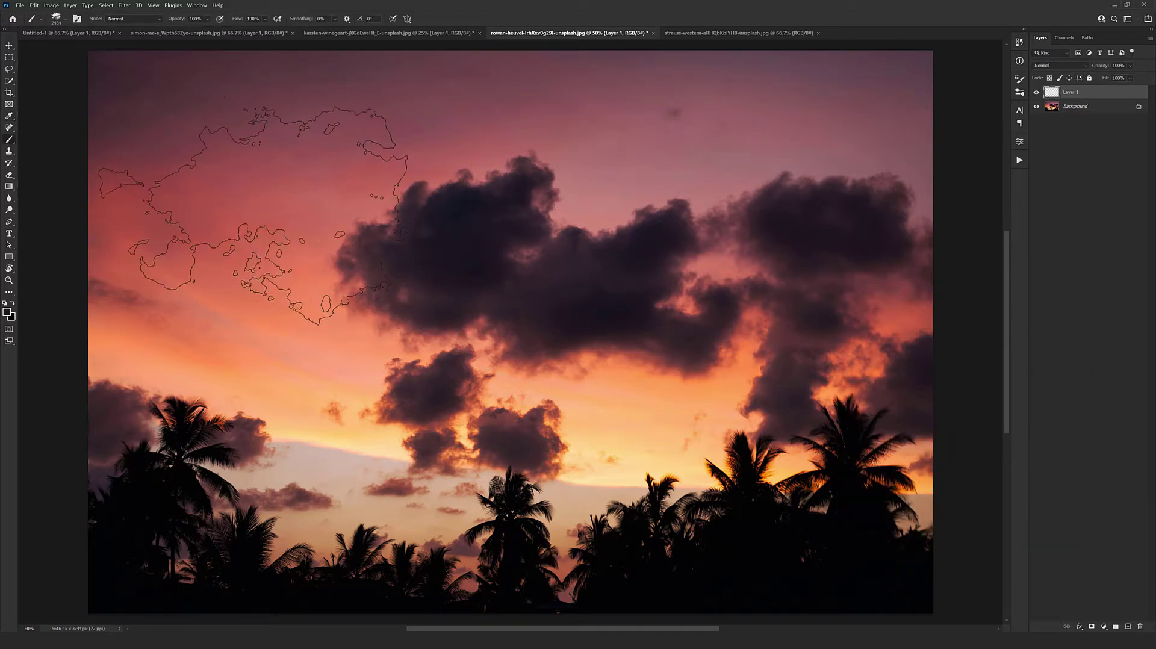
click(253, 214)
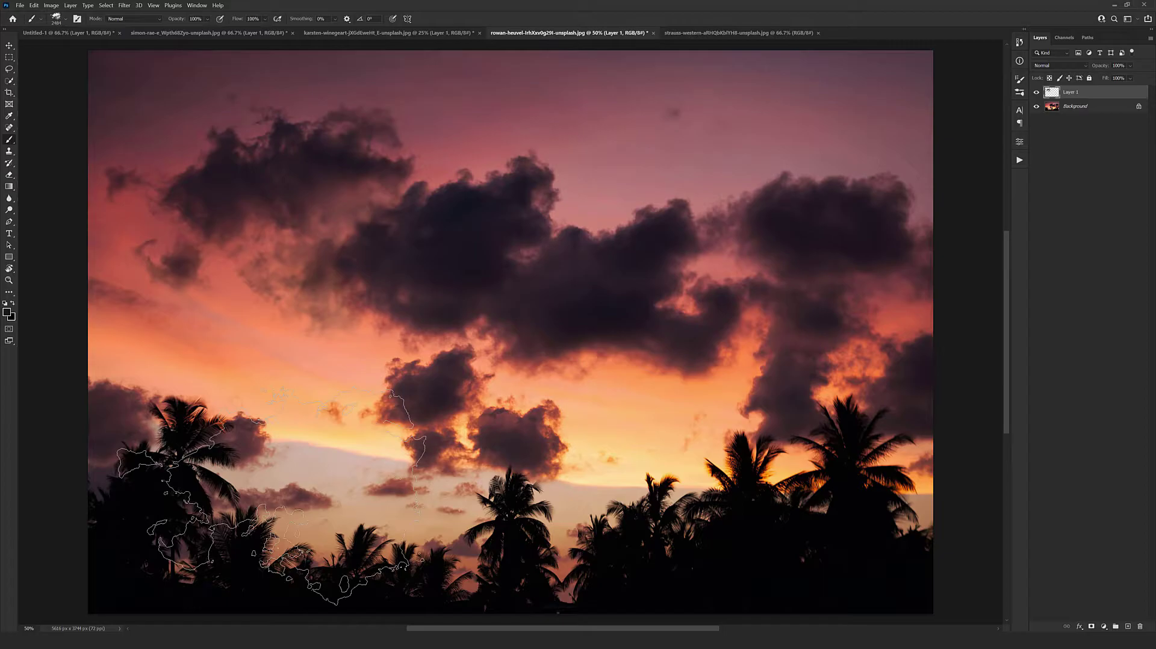
click(9, 45)
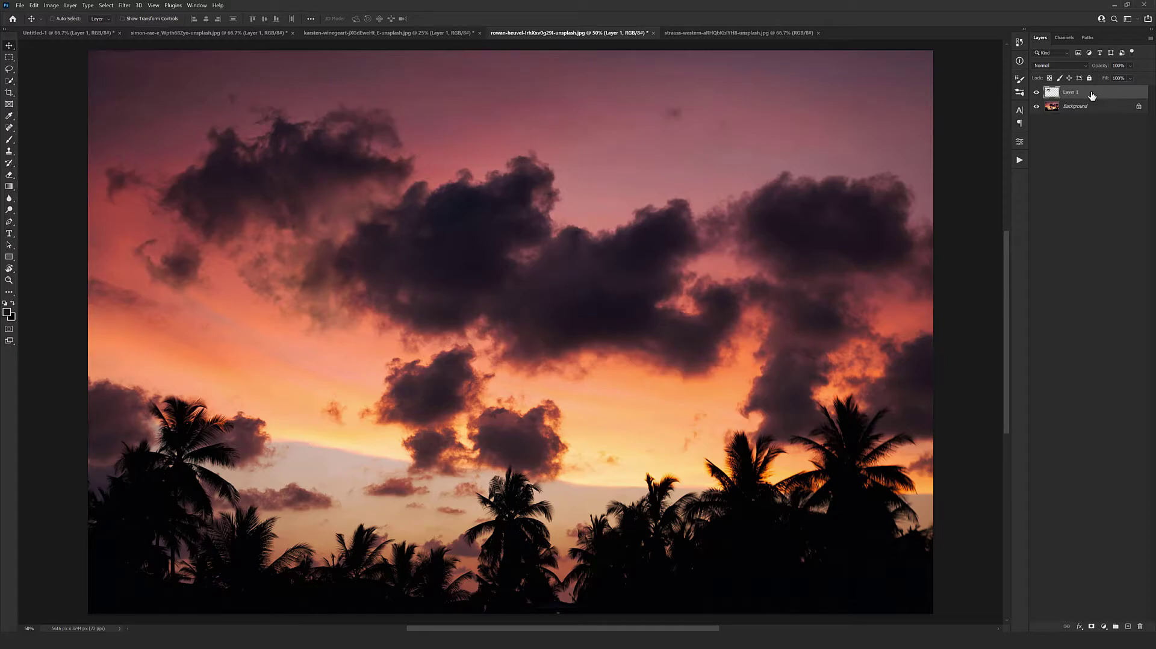
Duplicate the dark cloud layer with Ctrl+J, undoing the extra copies to keep one duplicate
key(ctrl+j)
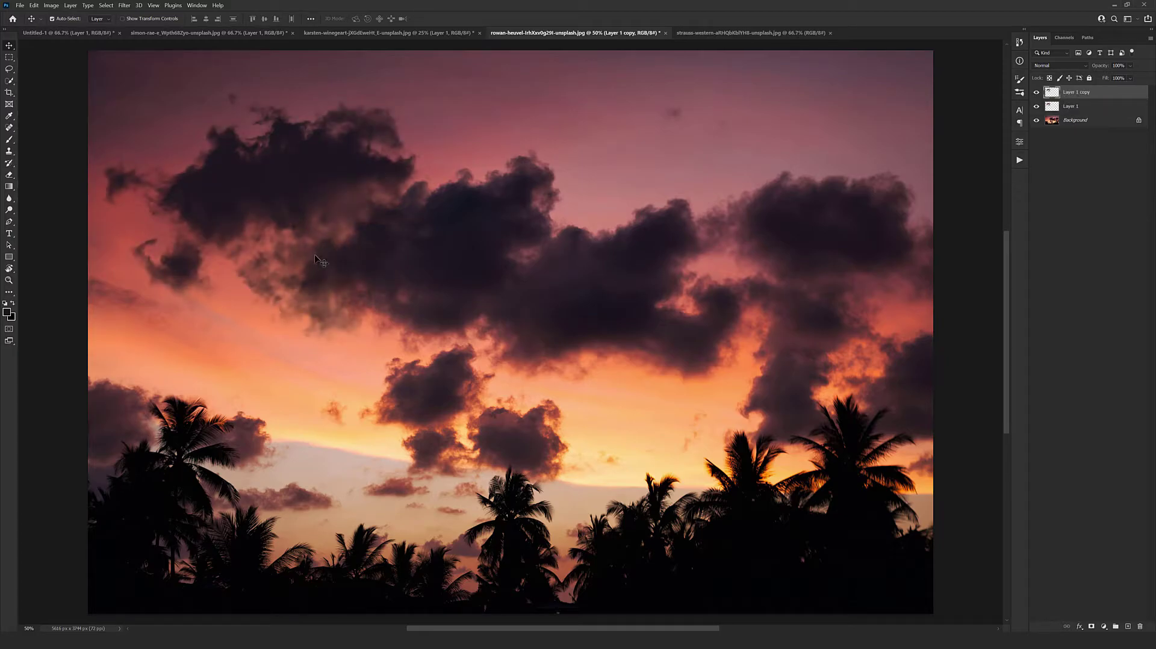
key(ctrl+j)
key(ctrl+z)
key(ctrl+j)
key(ctrl+z)
Delete Layer 1 and give Layer 1 copy a dark purple Color Overlay sampled from the sunset
click(1081, 108)
key(Delete)
double_click(1129, 96)
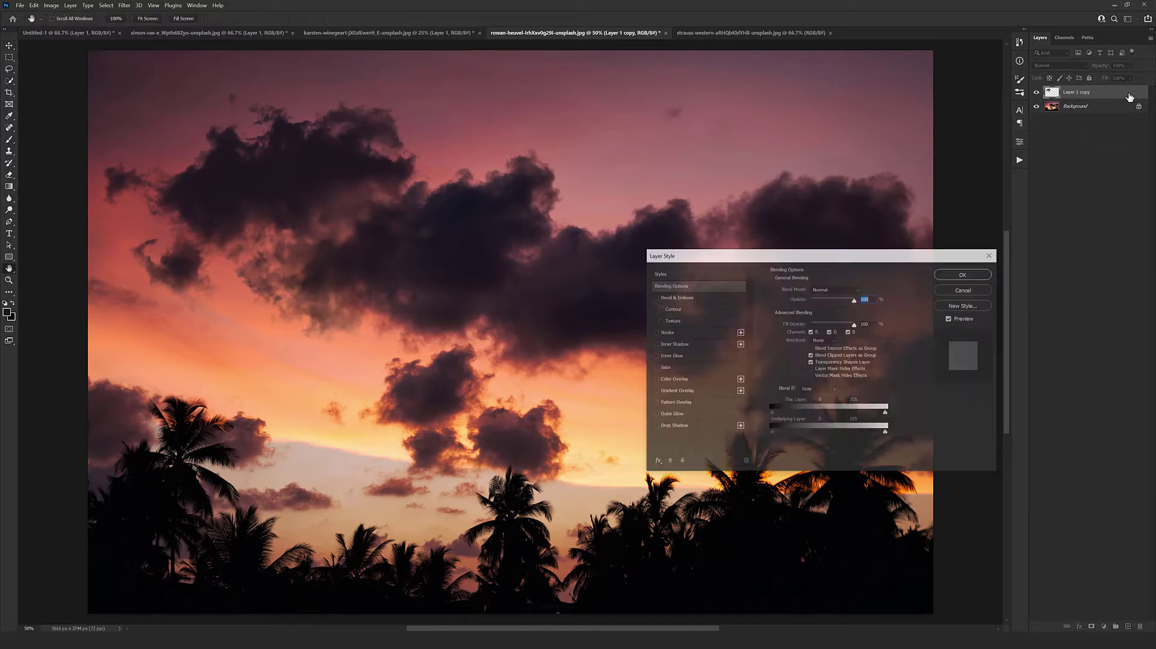
click(669, 379)
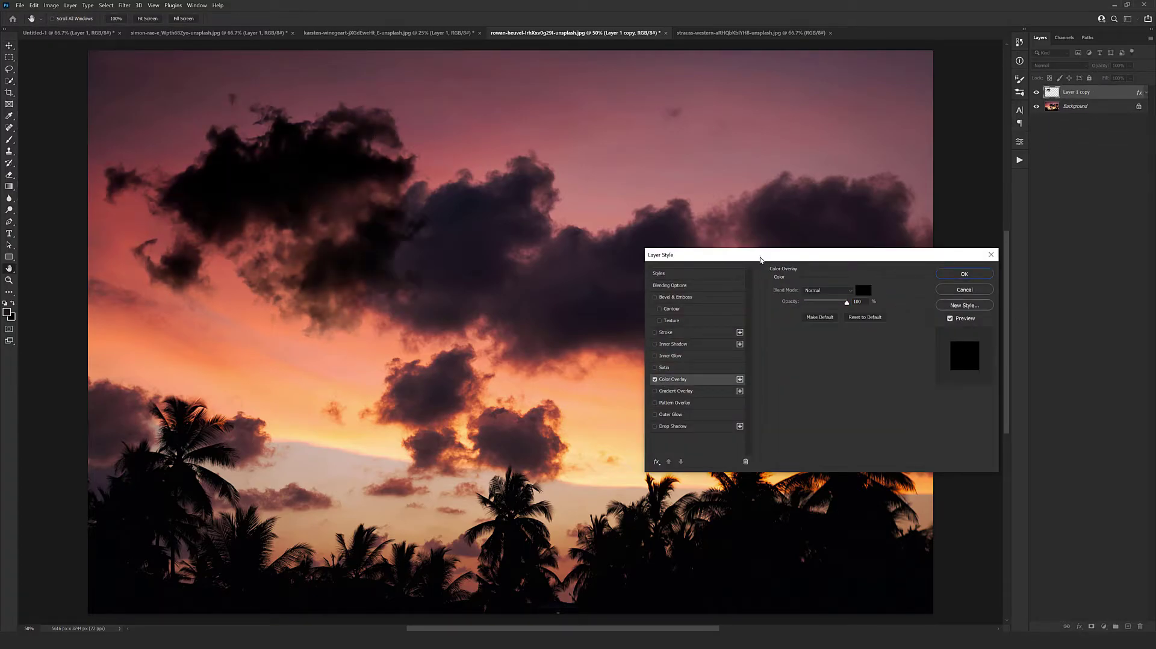
drag(761, 258, 661, 375)
click(762, 401)
click(489, 278)
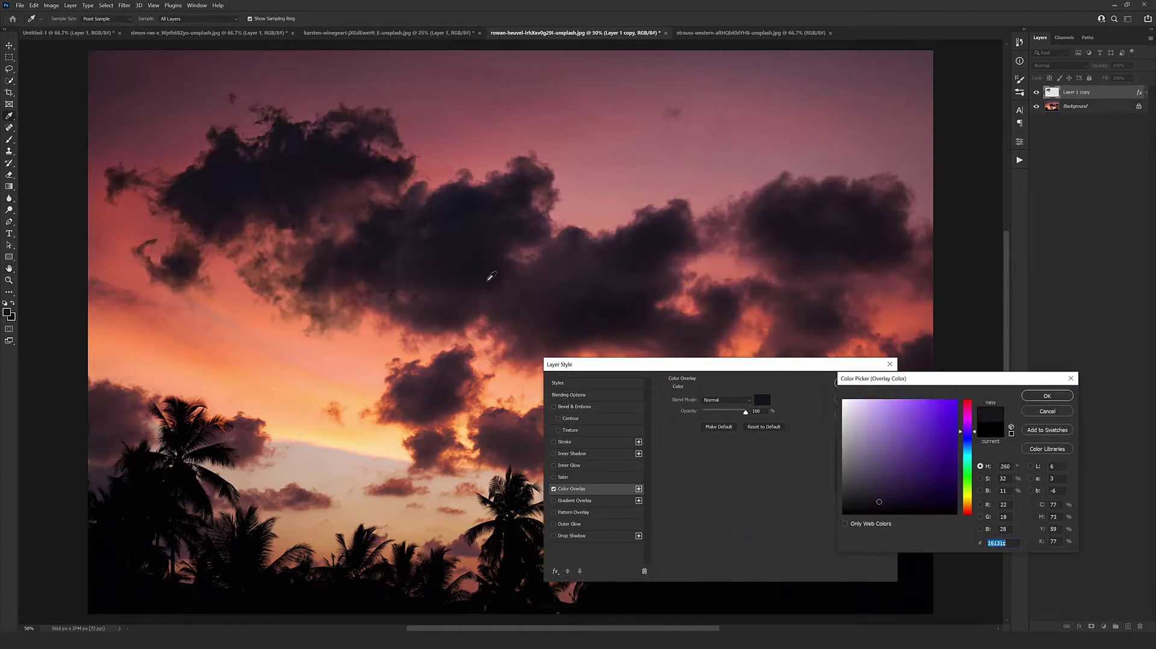
drag(879, 501, 881, 496)
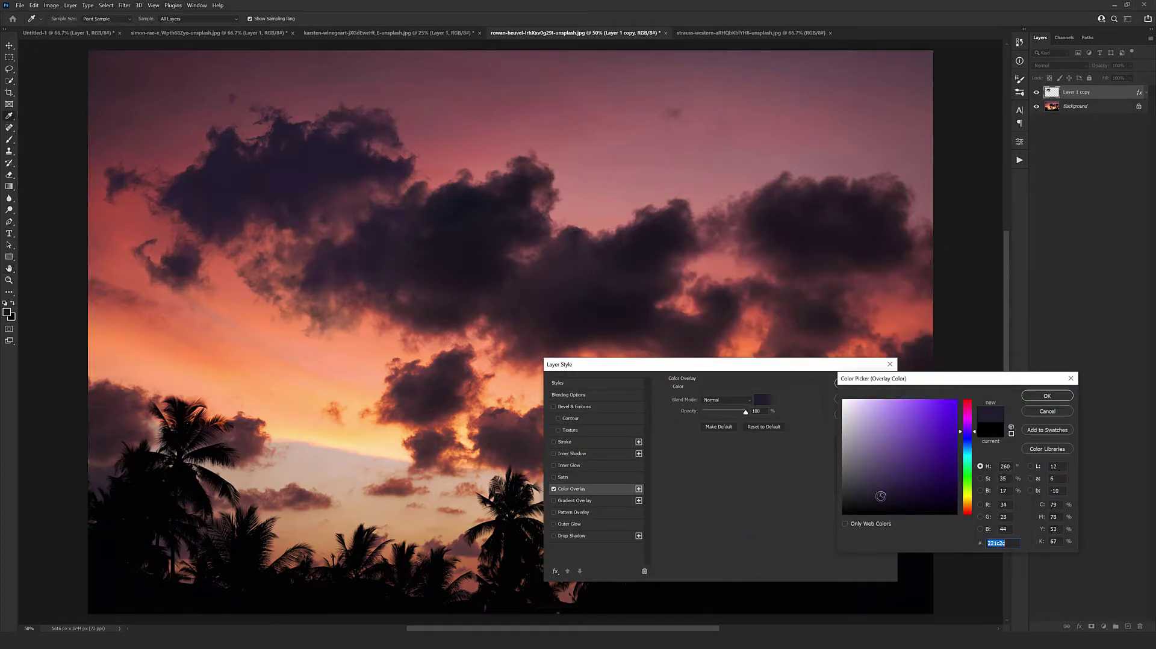
click(879, 498)
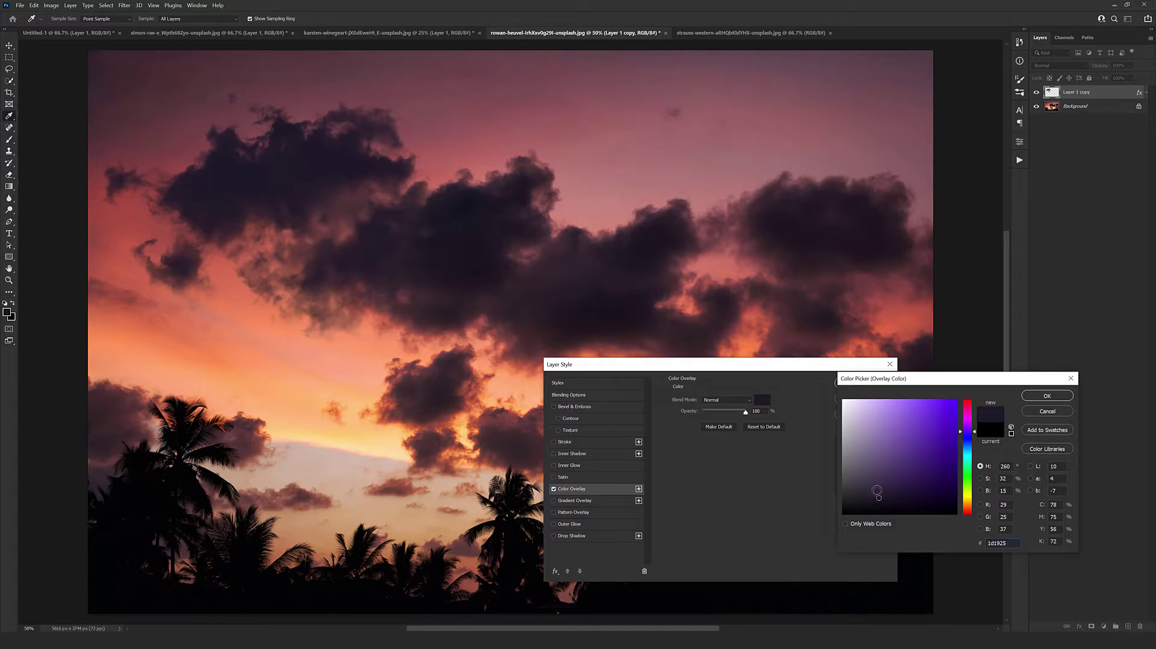
click(1047, 395)
click(863, 385)
Move the purple clouds up and left, then bring up the desert road photo
alt+scroll(420, 286, down, 1)
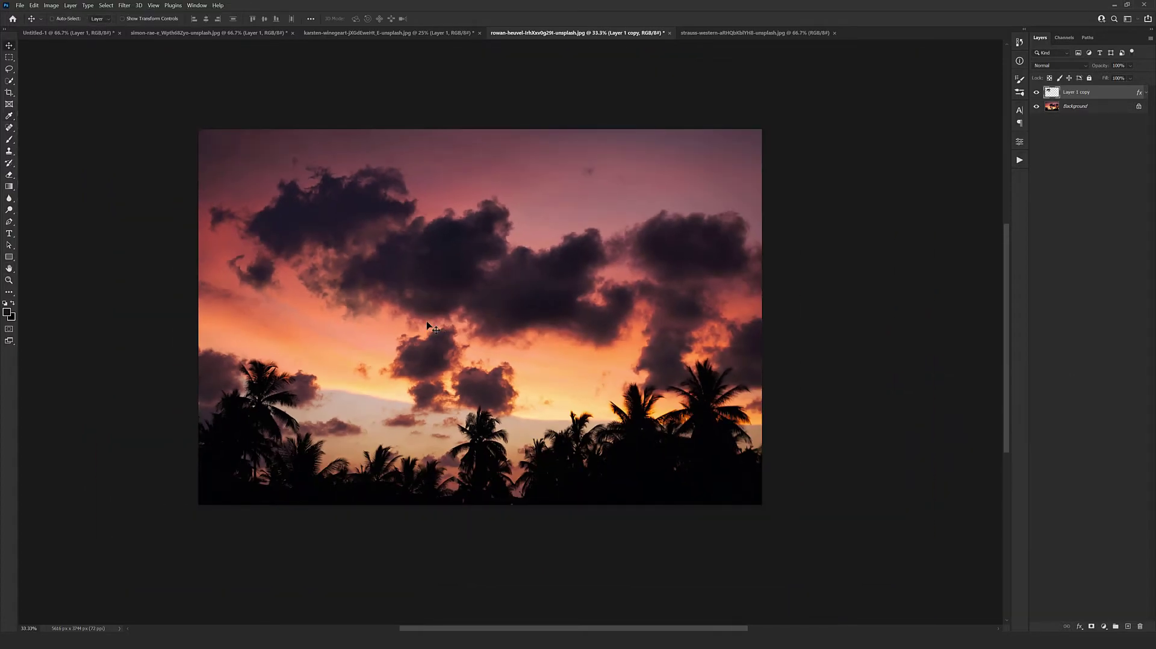
drag(427, 323, 349, 282)
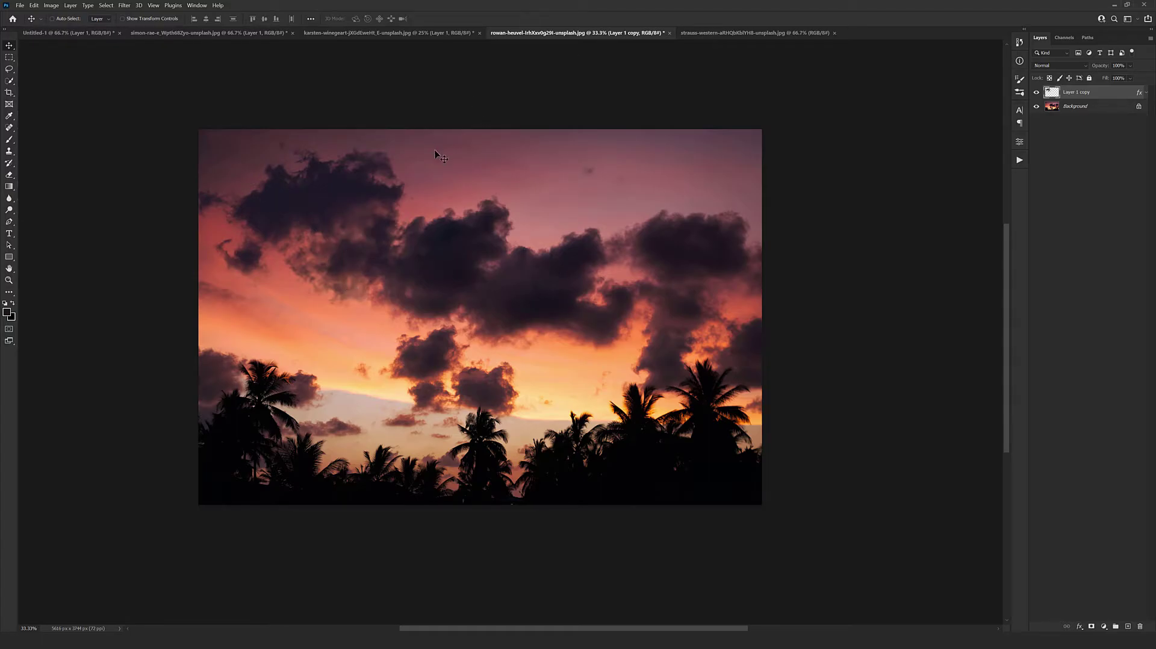
key(ctrl+Tab)
key(ctrl+Tab)
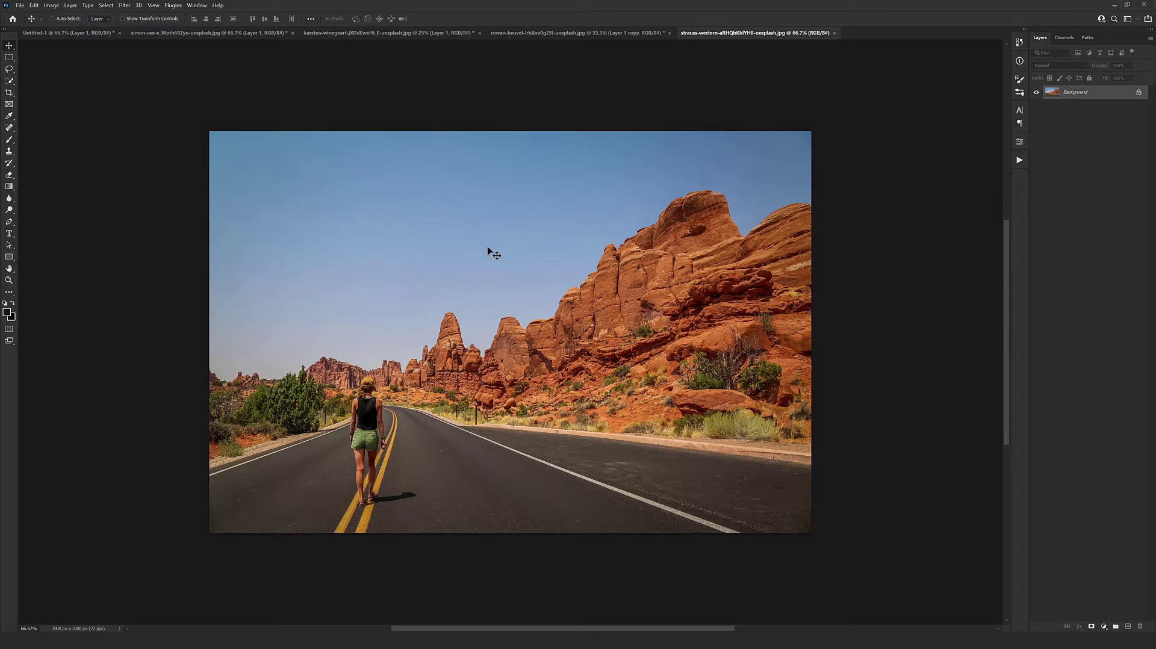
Add a new empty Layer 1 and choose a cloud brush preset
click(1127, 627)
key(b)
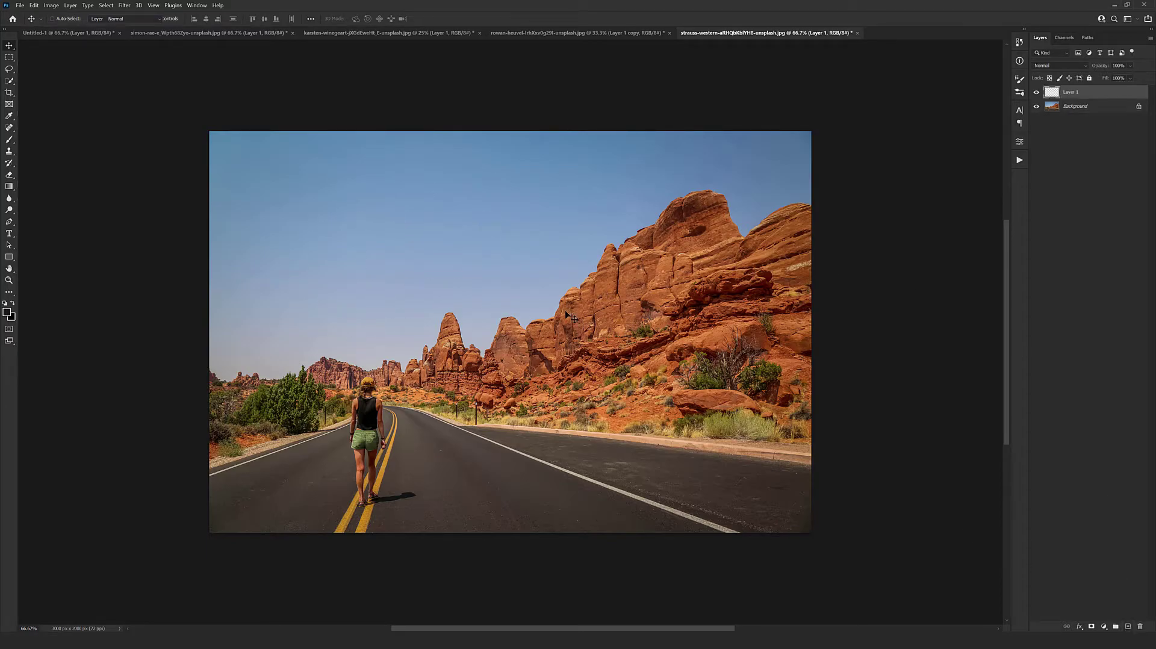
right_click(501, 270)
double_click(591, 442)
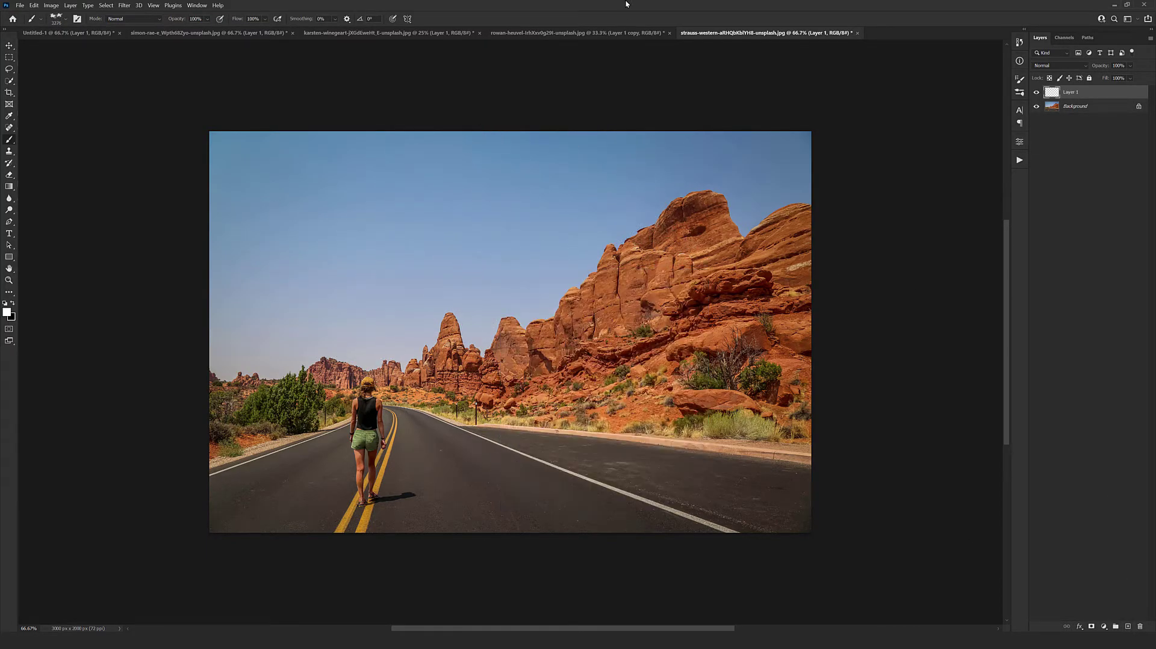
Test-stamp cloud brushes at several sky positions, undoing each one
click(534, 240)
key(ctrl+z)
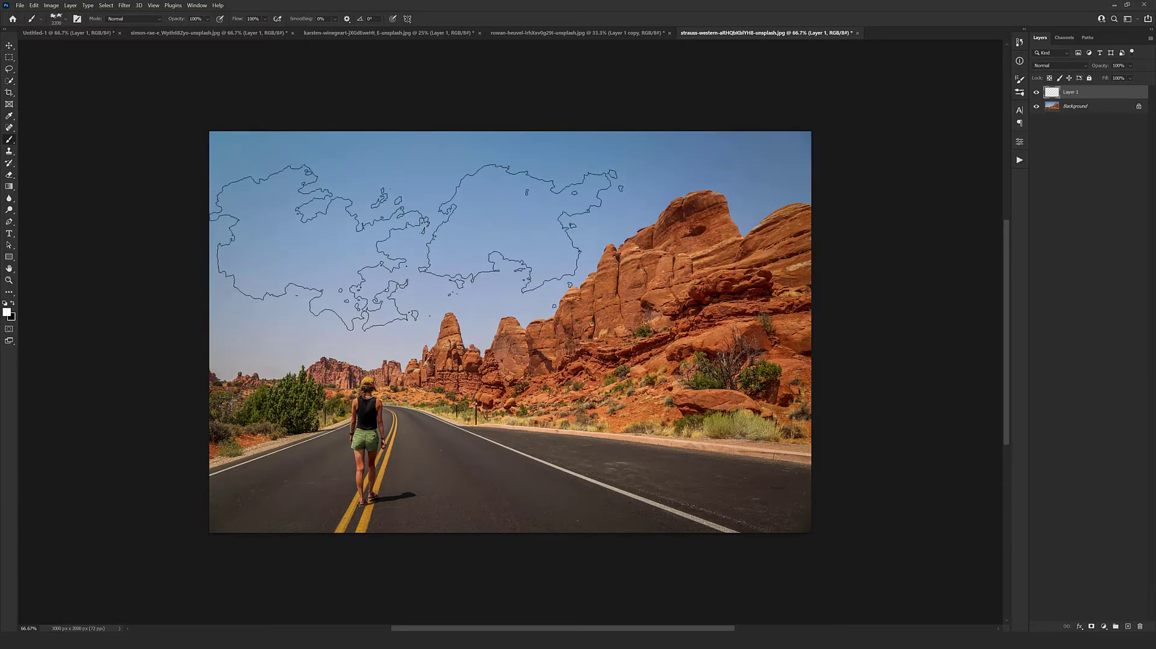
click(434, 229)
key(ctrl+z)
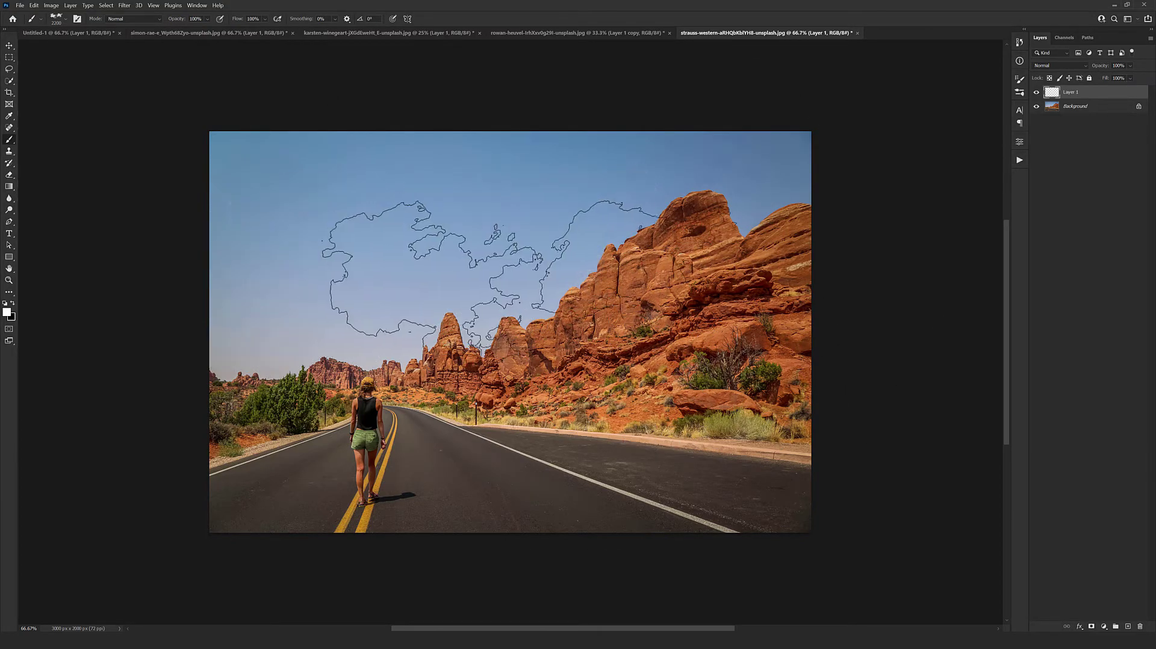
click(476, 256)
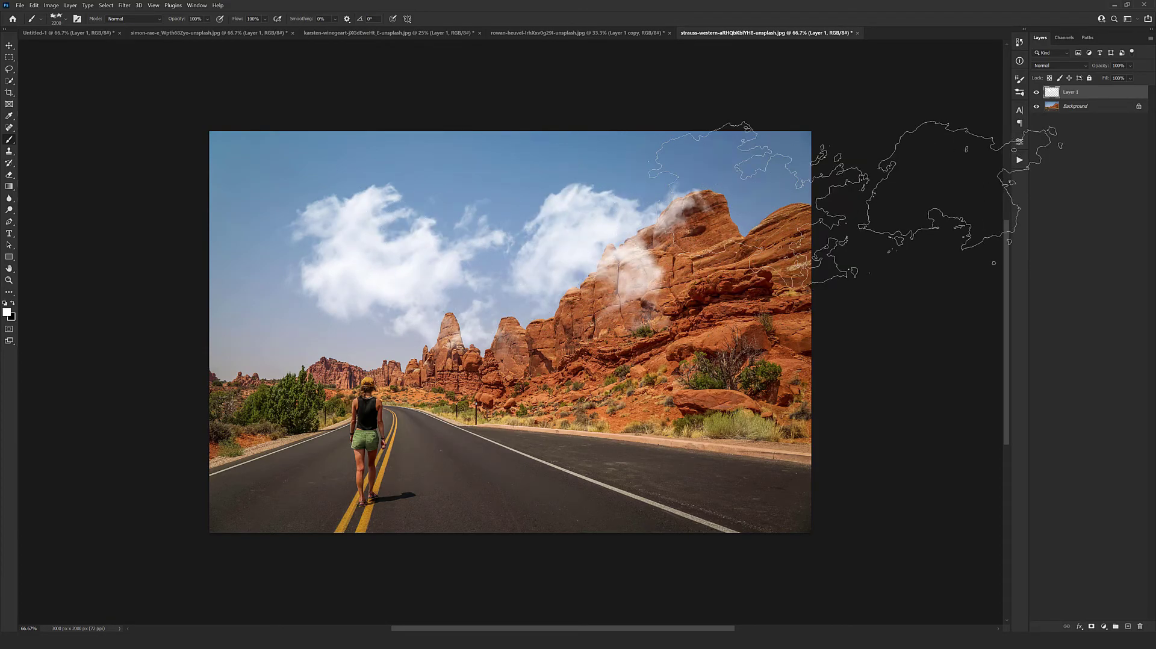
key(ctrl+z)
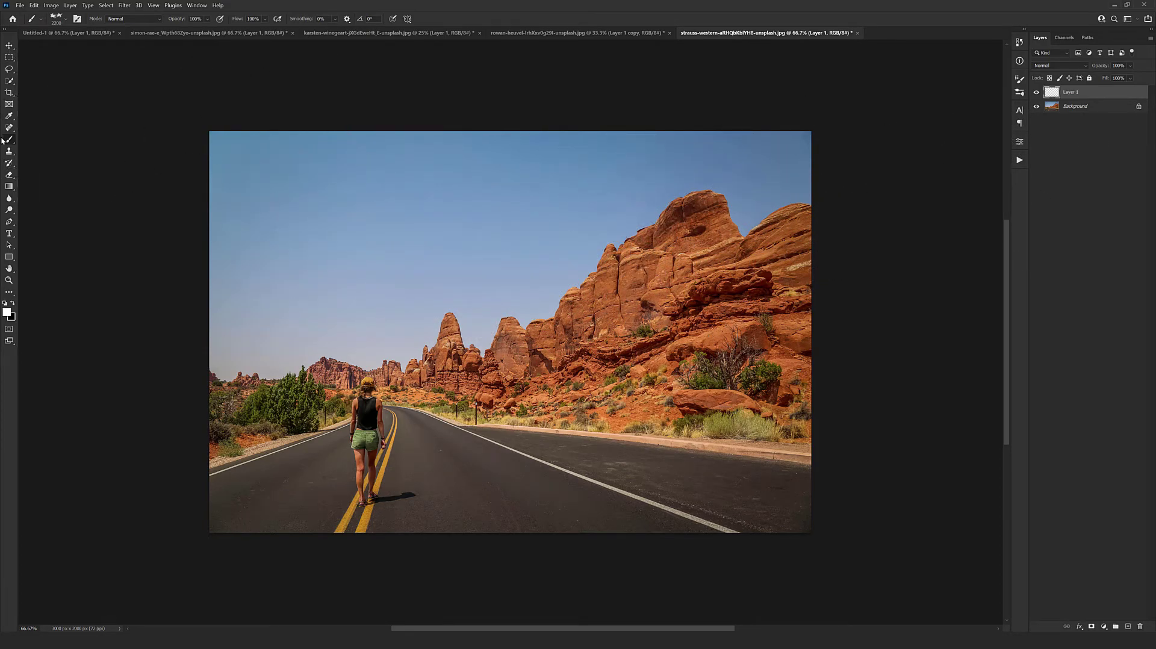
Select the whole sky on the Background layer with the Magic Wand
key(v)
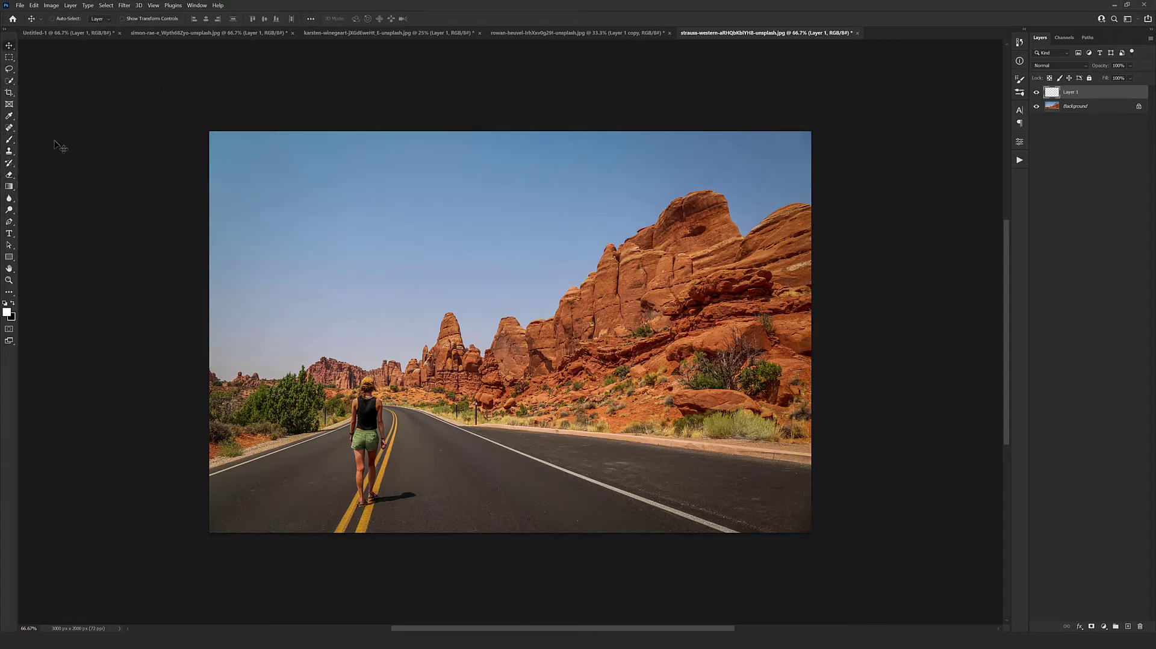
click(11, 85)
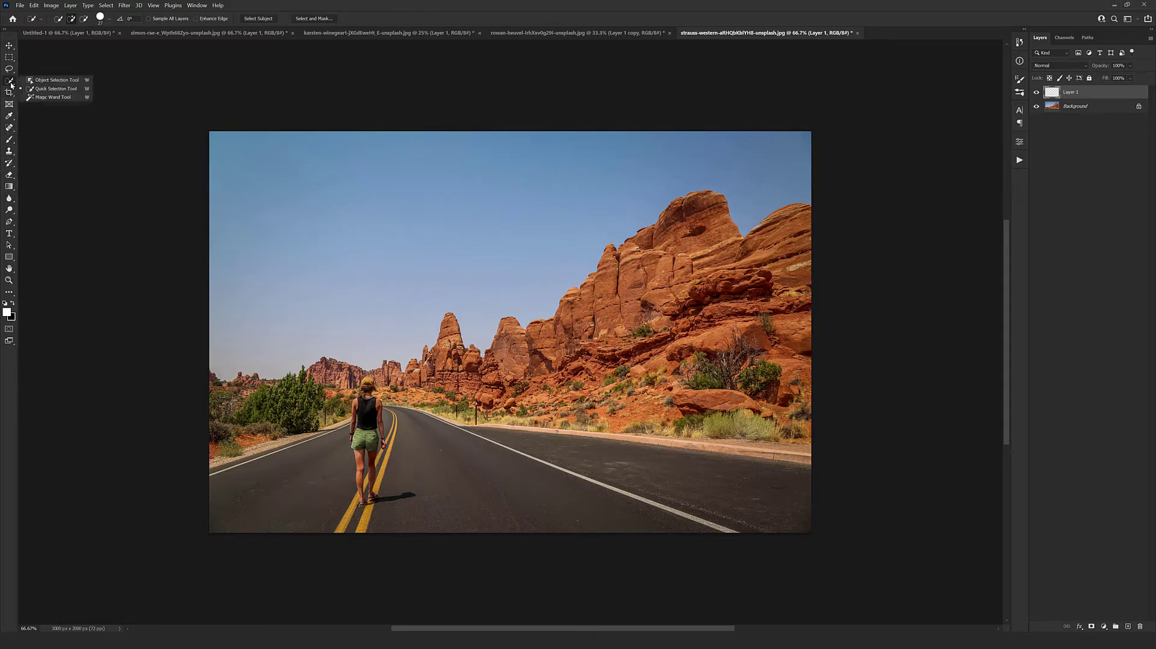
click(53, 97)
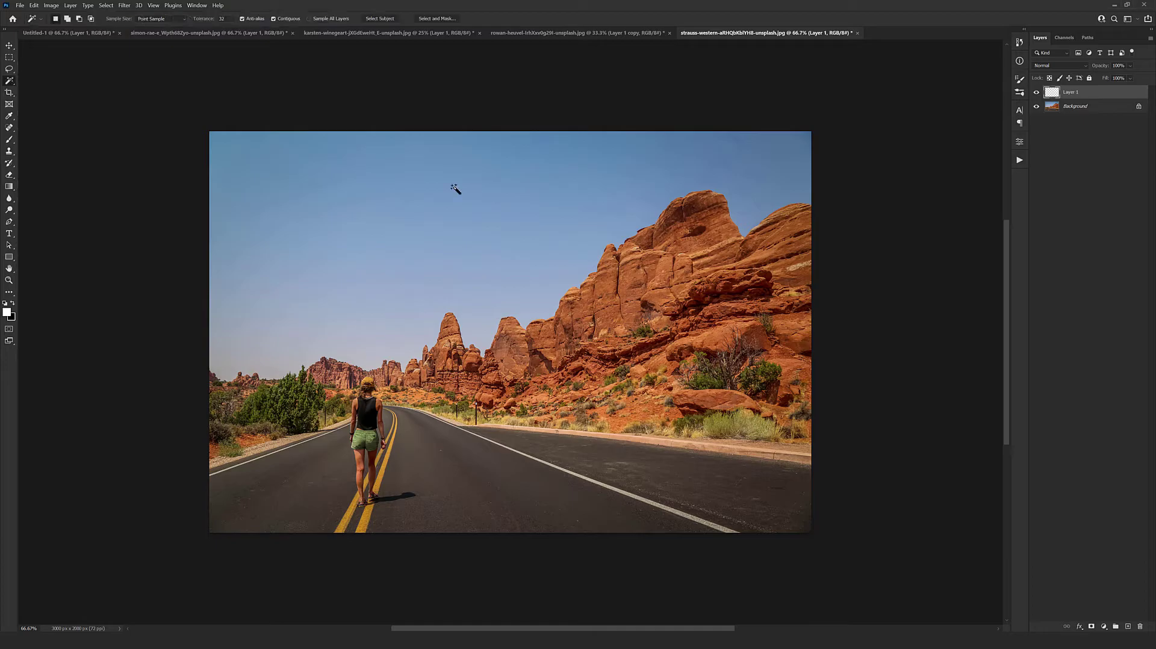
click(1105, 109)
click(388, 301)
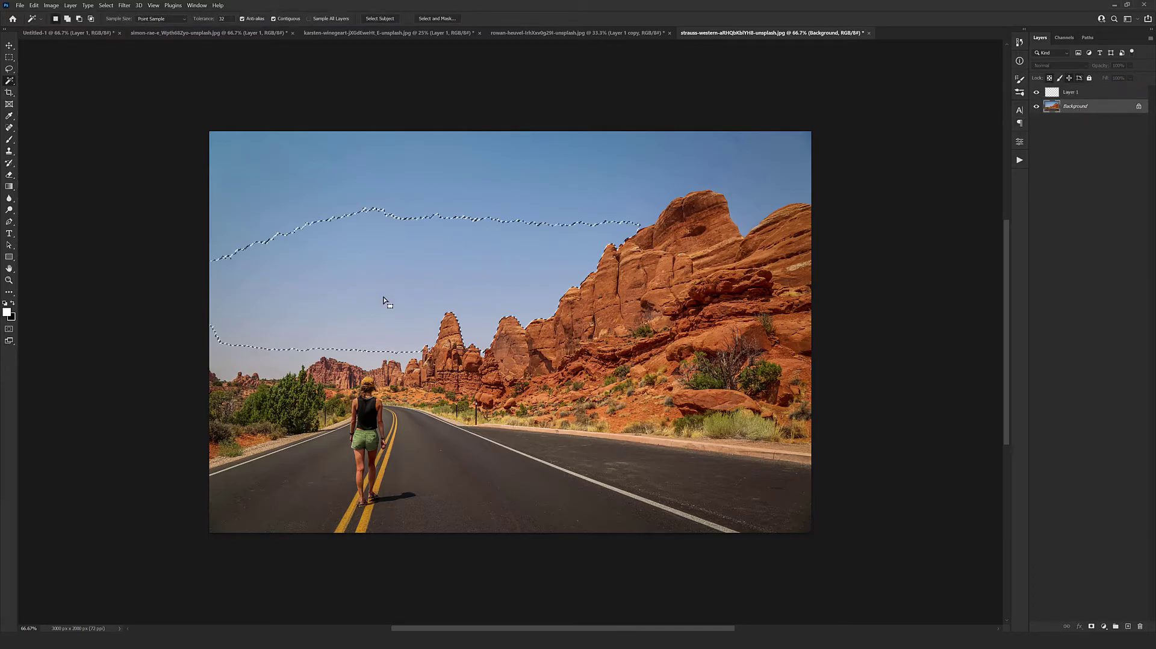
shift+click(736, 188)
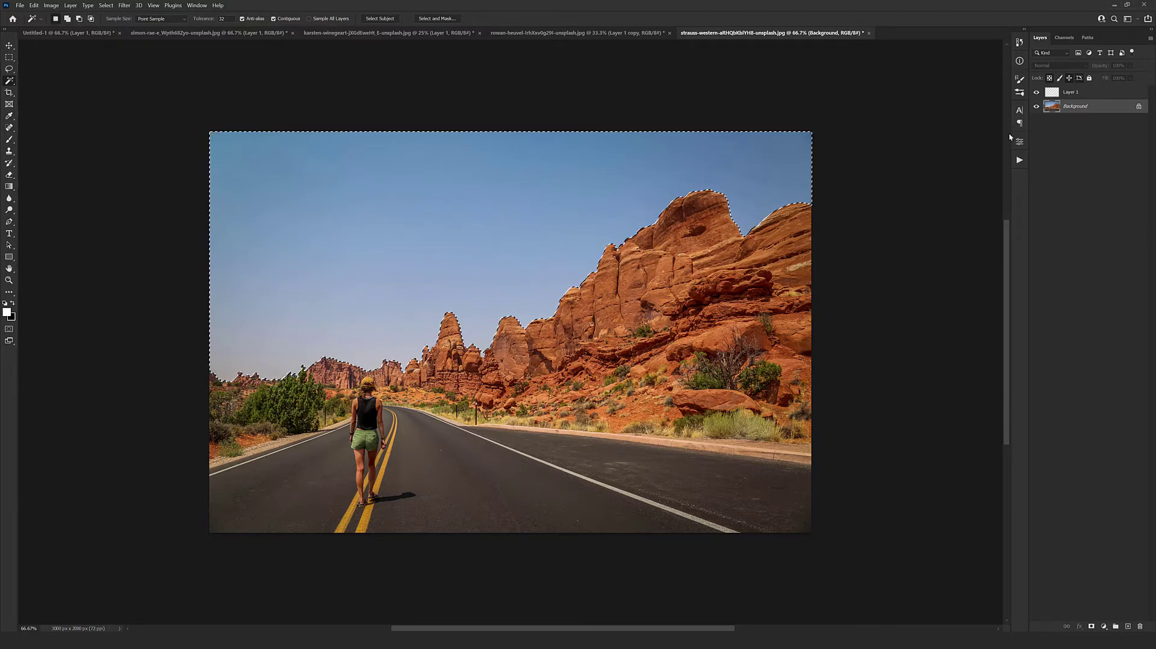
Group Layer 1, mask the group to the sky selection, and reselect Layer 1
click(1096, 92)
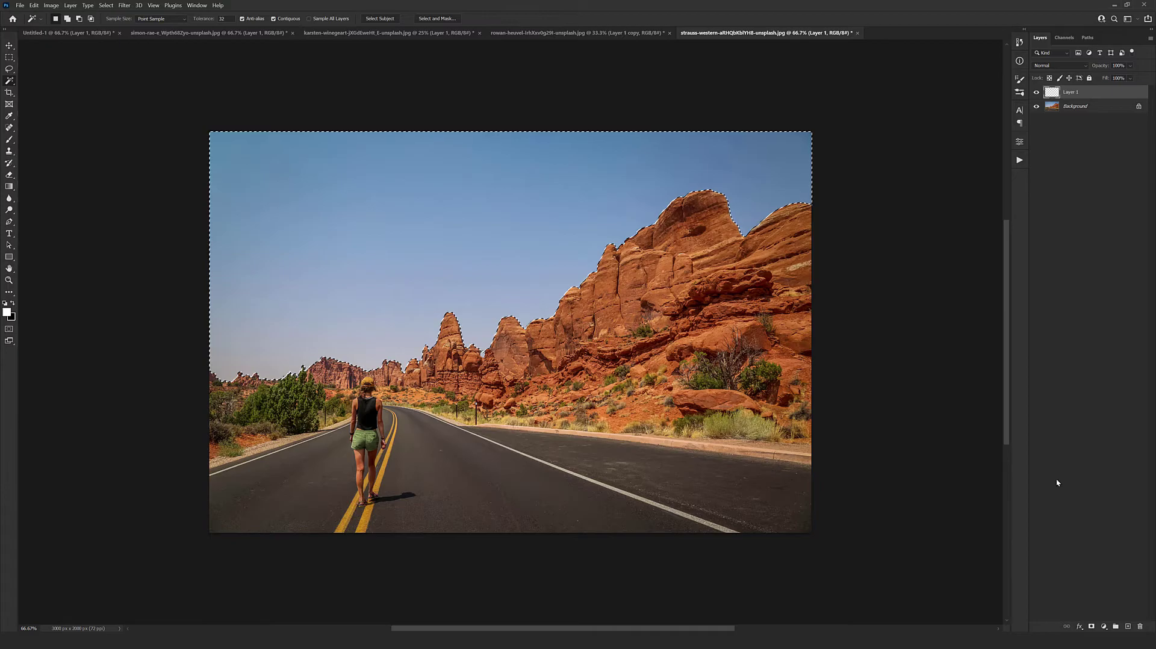
key(ctrl+g)
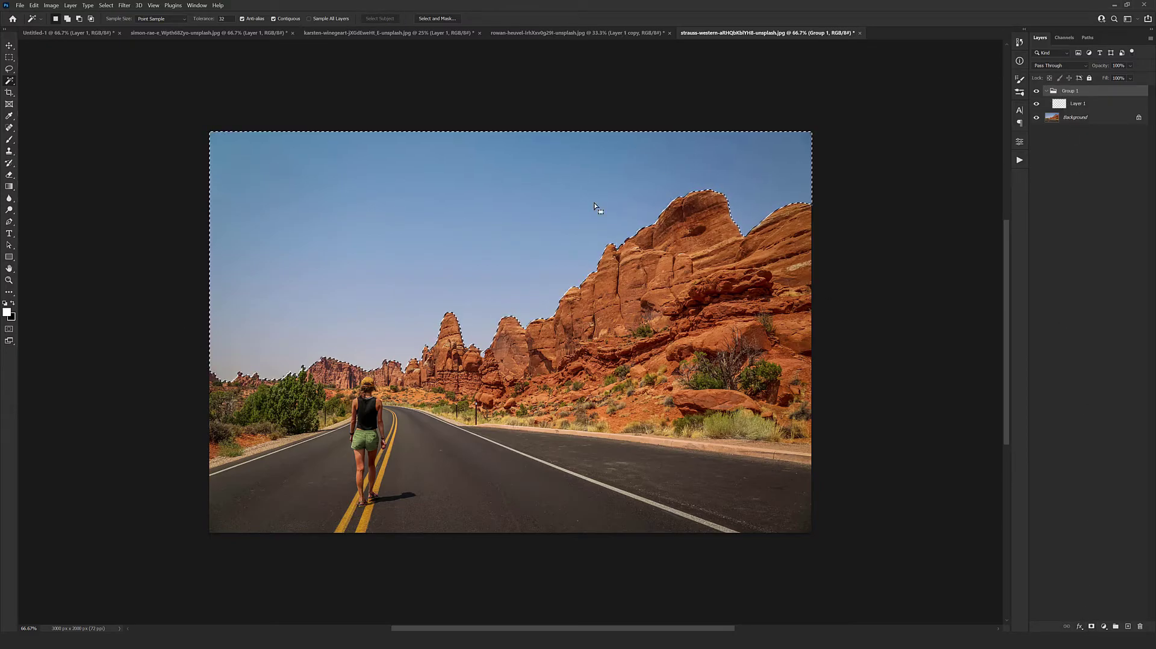
click(1092, 628)
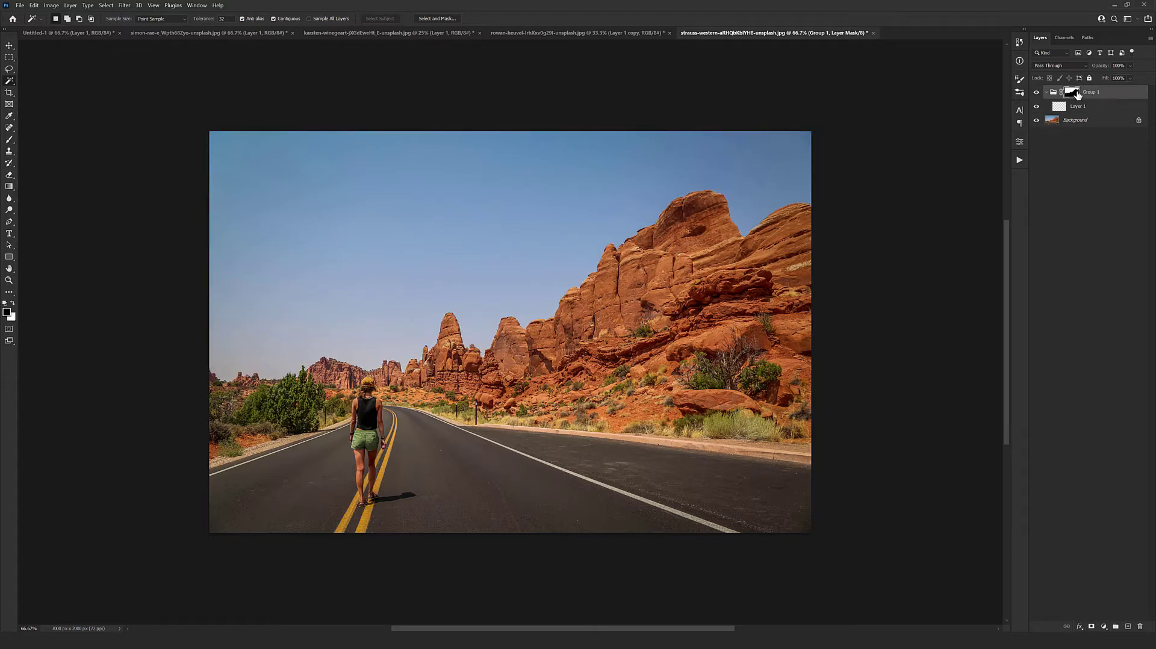
click(1091, 108)
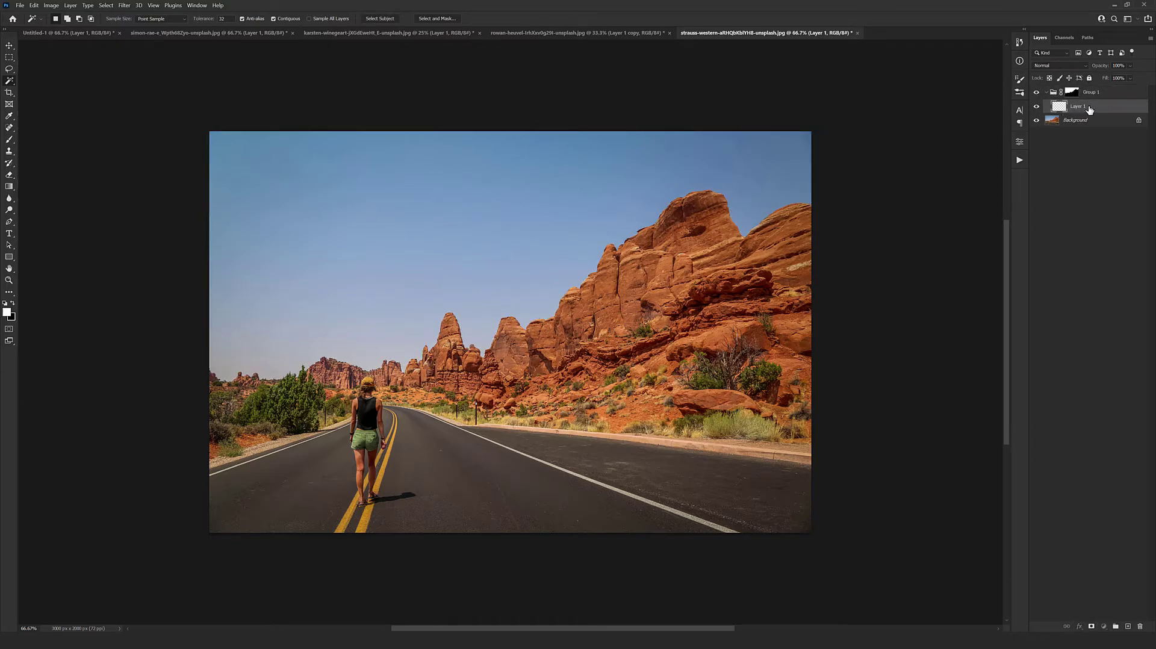
Stamp two white clouds on Layer 1 and position them in the sky
click(9, 140)
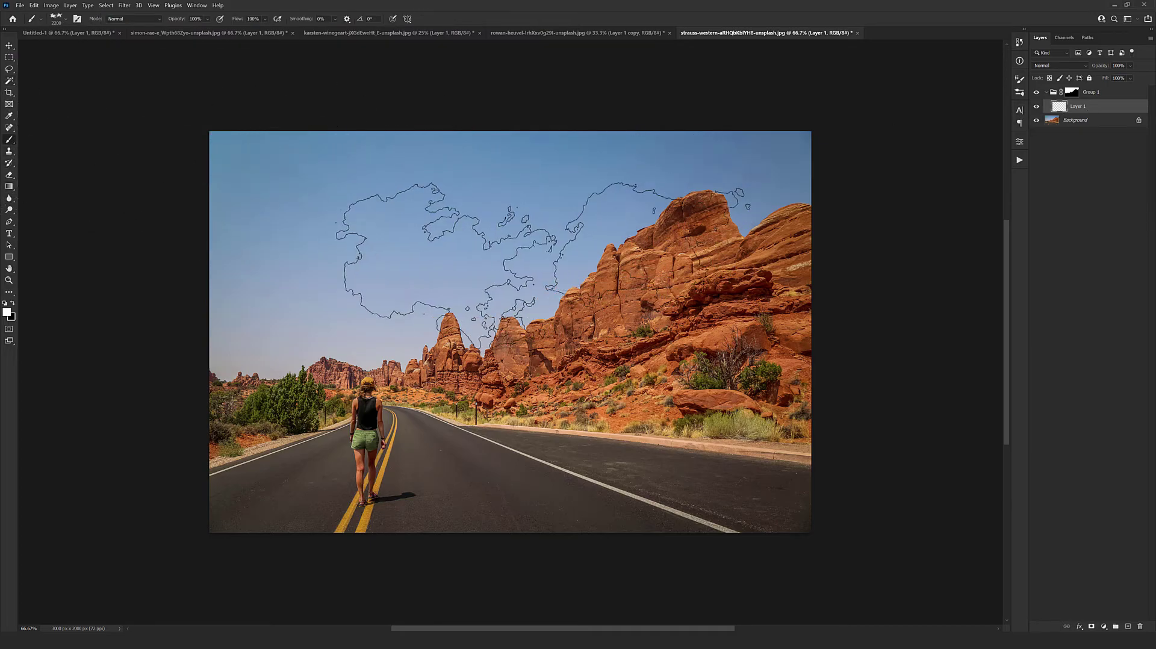
click(515, 253)
key(v)
mouse_move(570, 259)
mouse_down()
mouse_move(697, 291)
mouse_move(564, 277)
mouse_up()
key(ctrl+plus)
key(ctrl+plus)
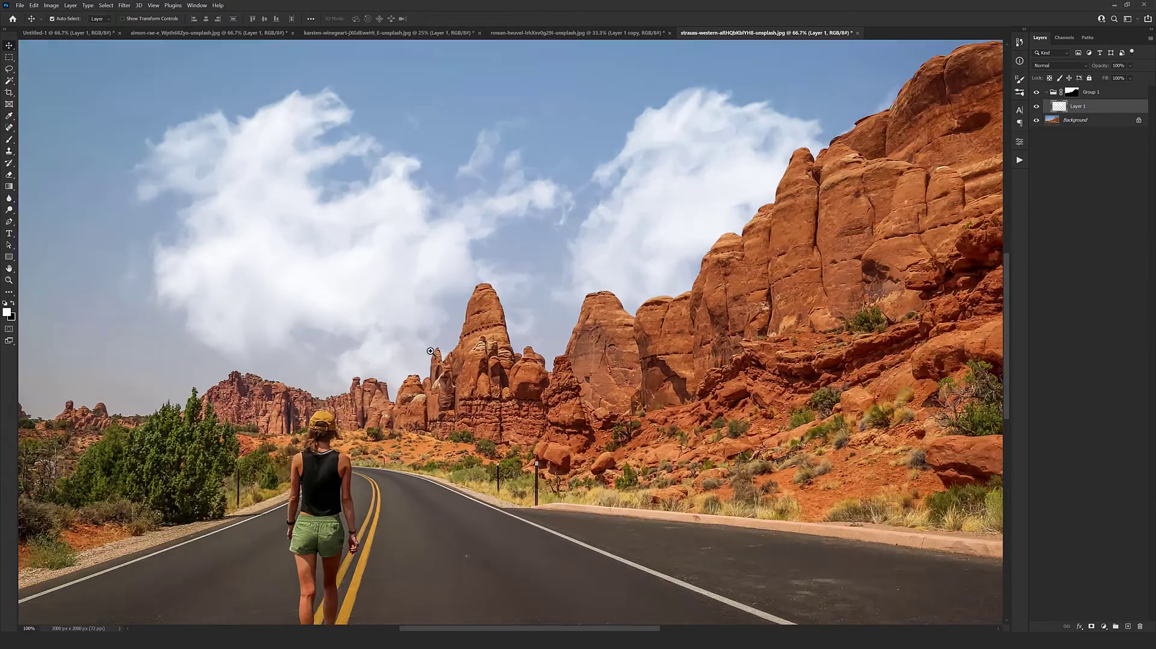
key(ctrl+minus)
key(ctrl+minus)
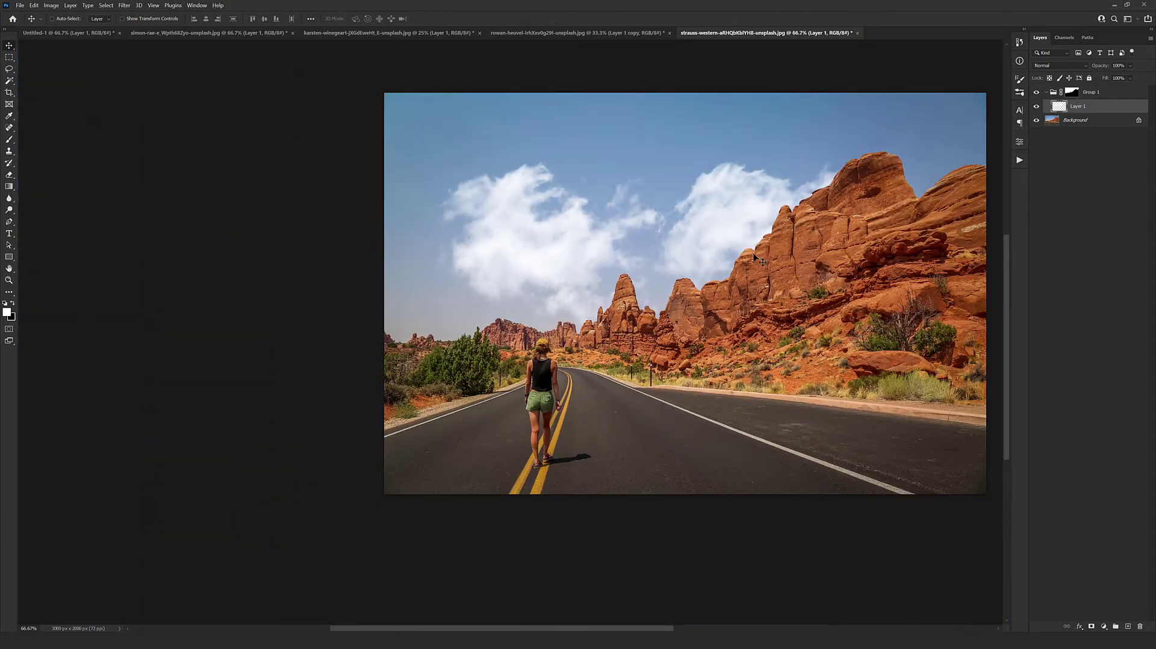
drag(772, 283, 760, 320)
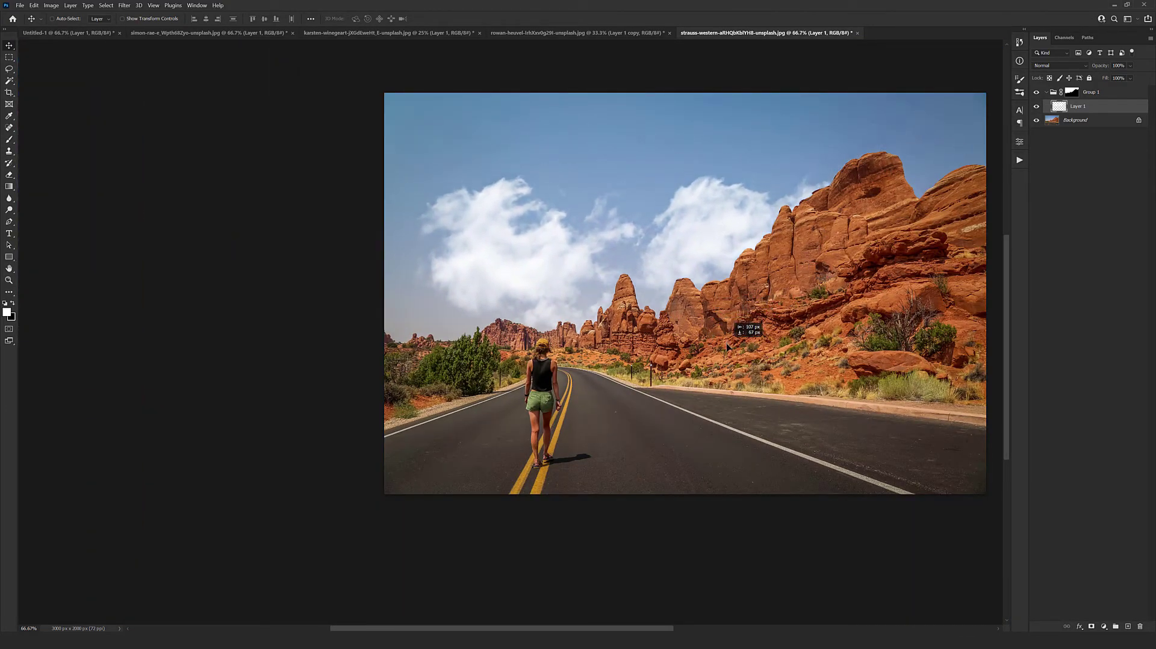
On a new Layer 2, stamp a smaller cloud with another brush at the top right
key(ctrl+shift+alt+n)
key(b)
right_click(757, 256)
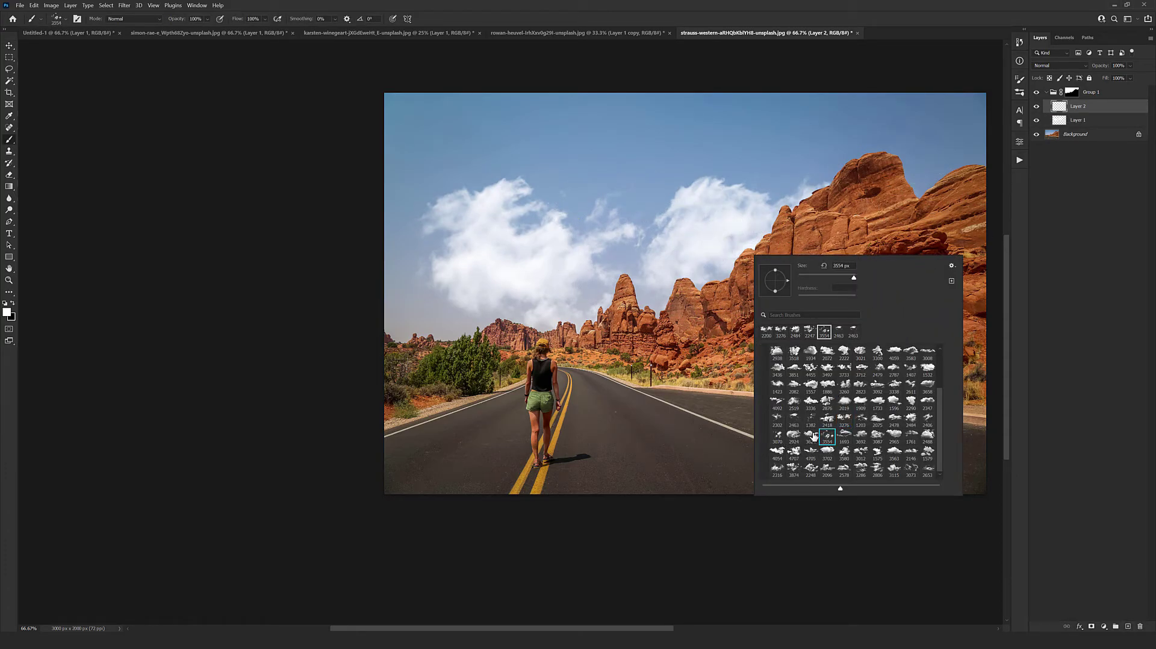
click(810, 452)
key(Return)
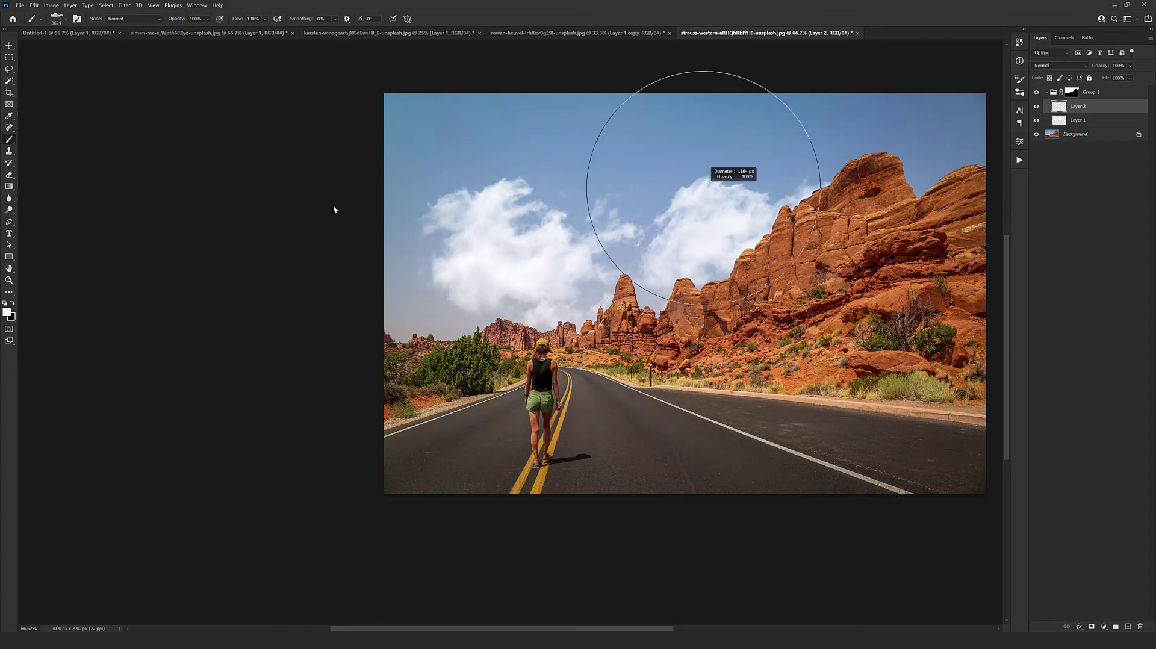
click(843, 151)
key(v)
drag(861, 295, 843, 299)
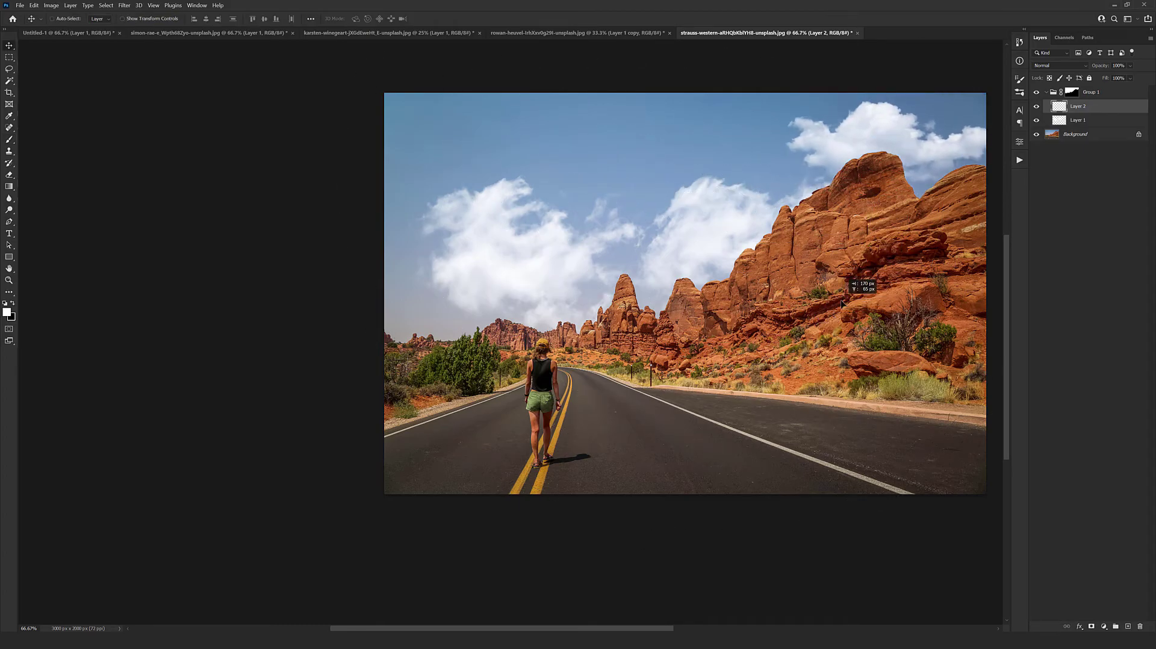
key(ctrl+1)
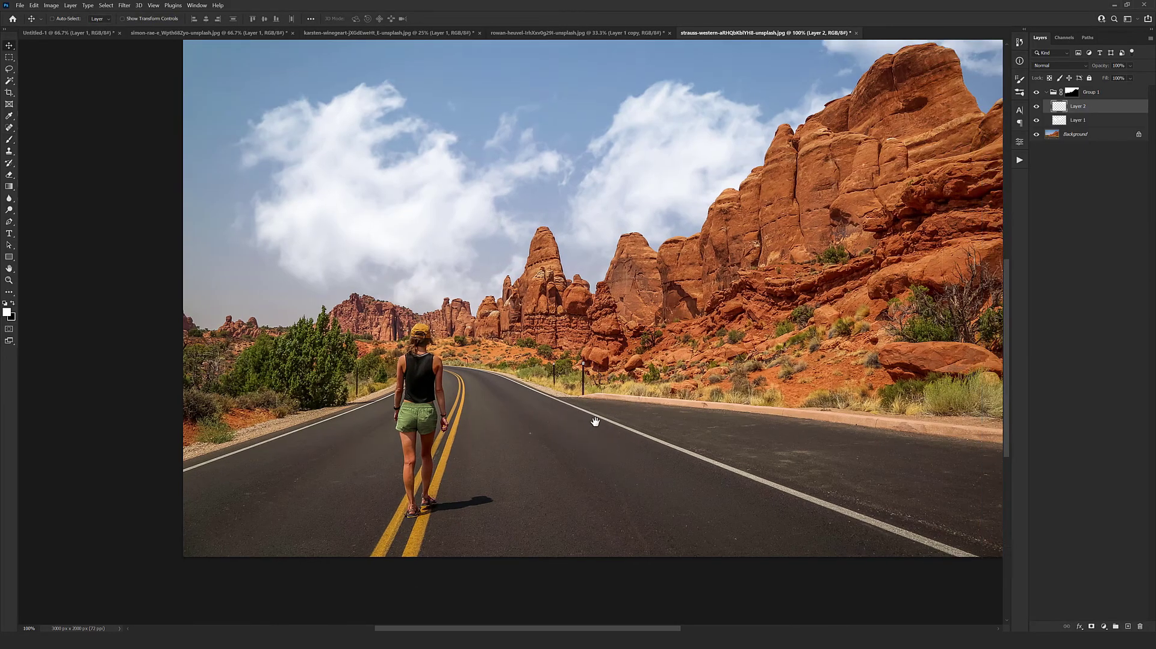
drag(511, 498, 508, 514)
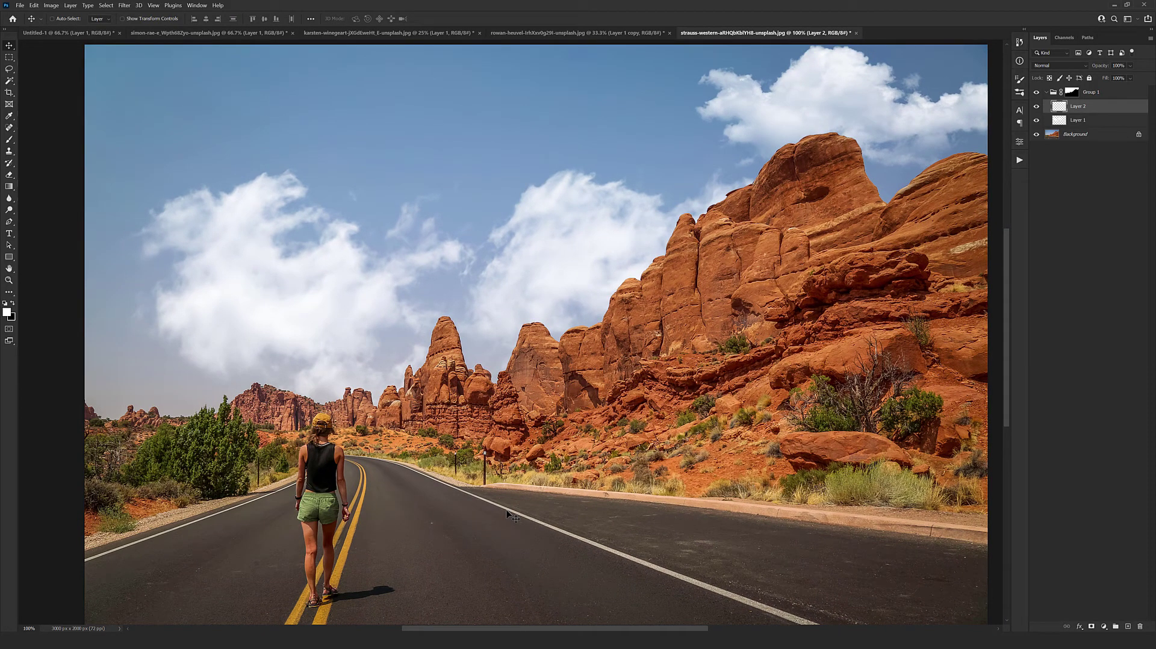